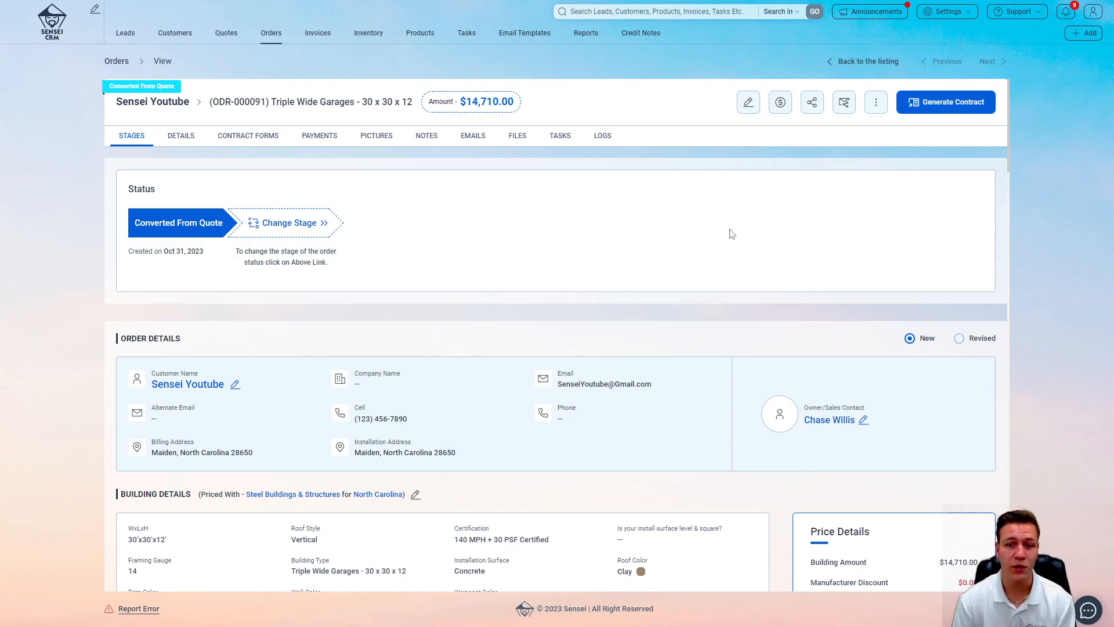
Step: Choose Steel Buildings & Structures as the manufacturer and generate its contract form
{"action": "left_click", "coordinate": [925, 110]}
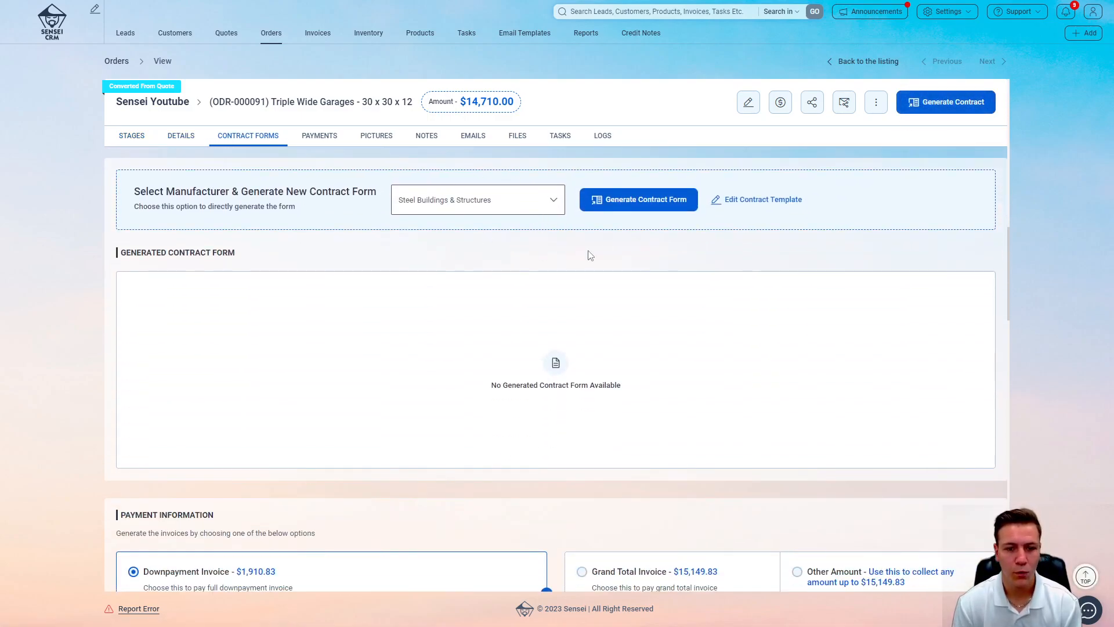
{"action": "scroll", "coordinate": [618, 263], "scroll_direction": "up", "scroll_amount": 1}
{"action": "scroll", "coordinate": [617, 263], "scroll_direction": "up", "scroll_amount": 1}
{"action": "left_click", "coordinate": [554, 258]}
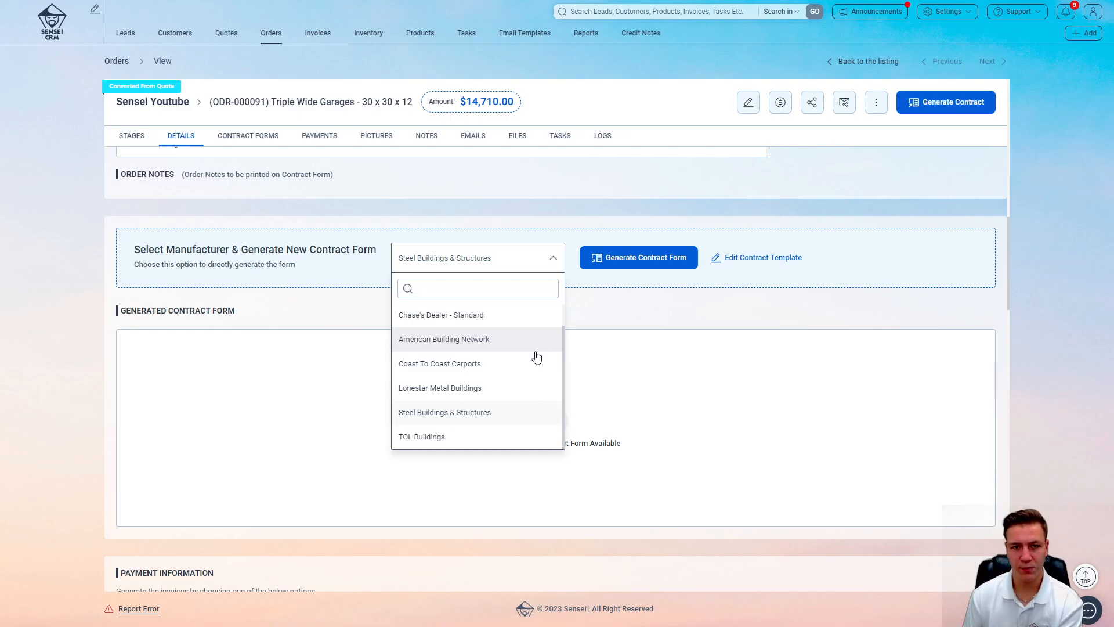
{"action": "left_click", "coordinate": [492, 415]}
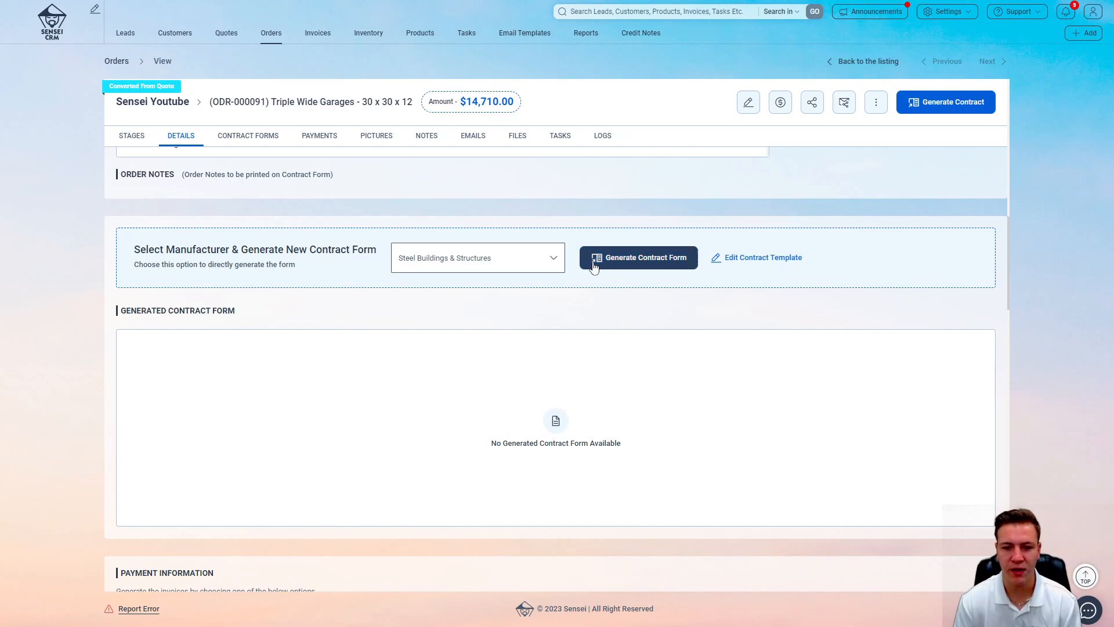
{"action": "left_click", "coordinate": [657, 266]}
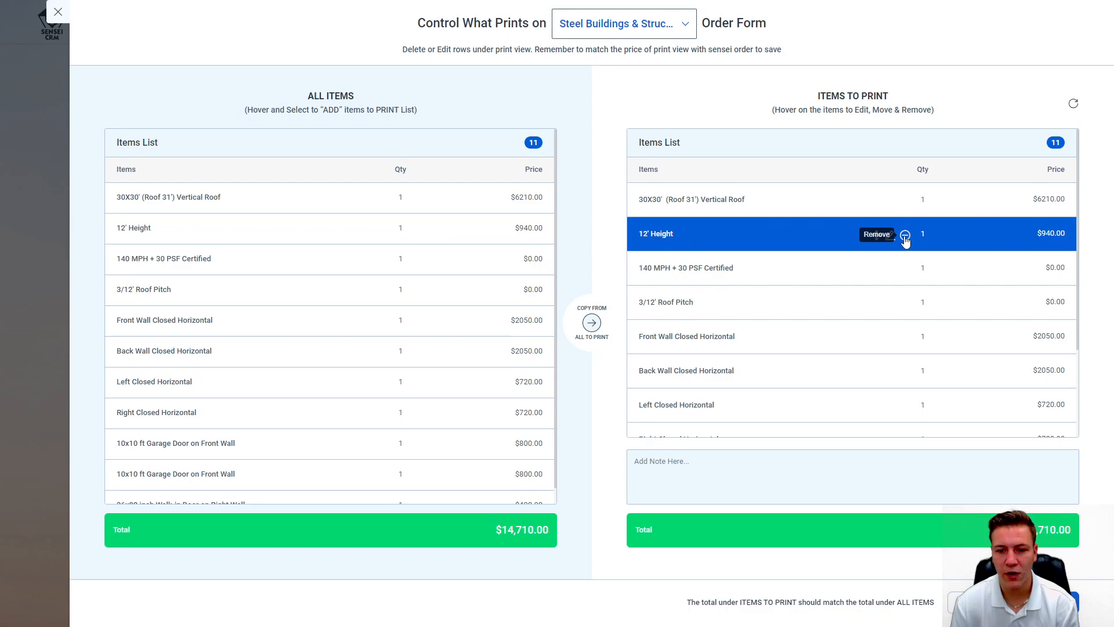
Step: Re-add the 140 MPH + 30 PSF Certified item and move it to second, below 30X30' roof
{"action": "left_click", "coordinate": [905, 268]}
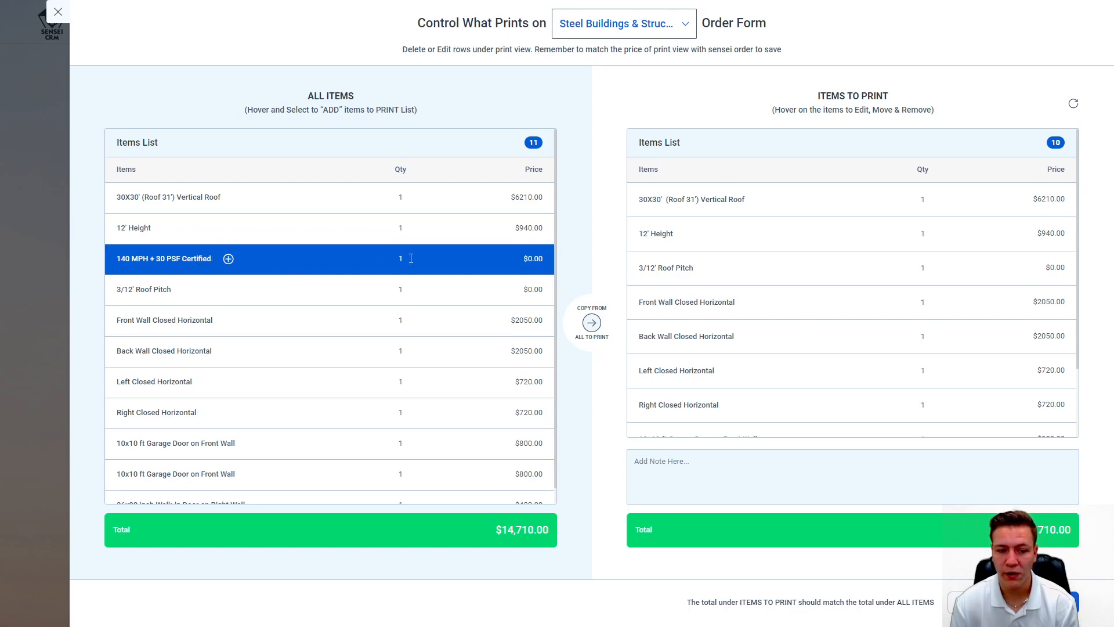
{"action": "left_click", "coordinate": [229, 259]}
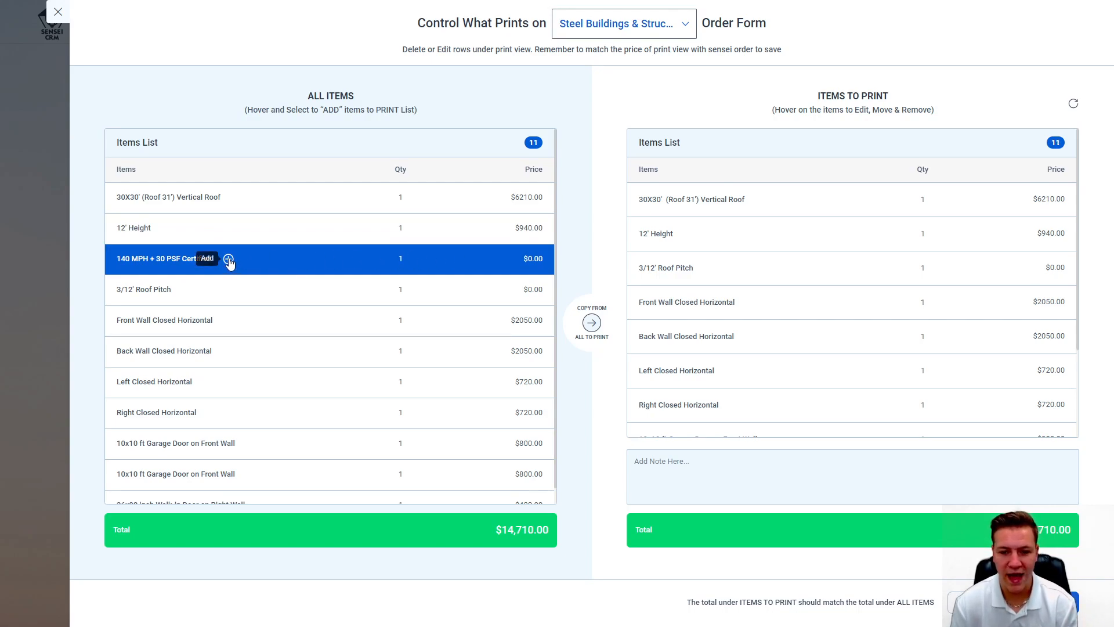
{"action": "left_click_drag", "start_coordinate": [876, 422], "coordinate": [877, 237]}
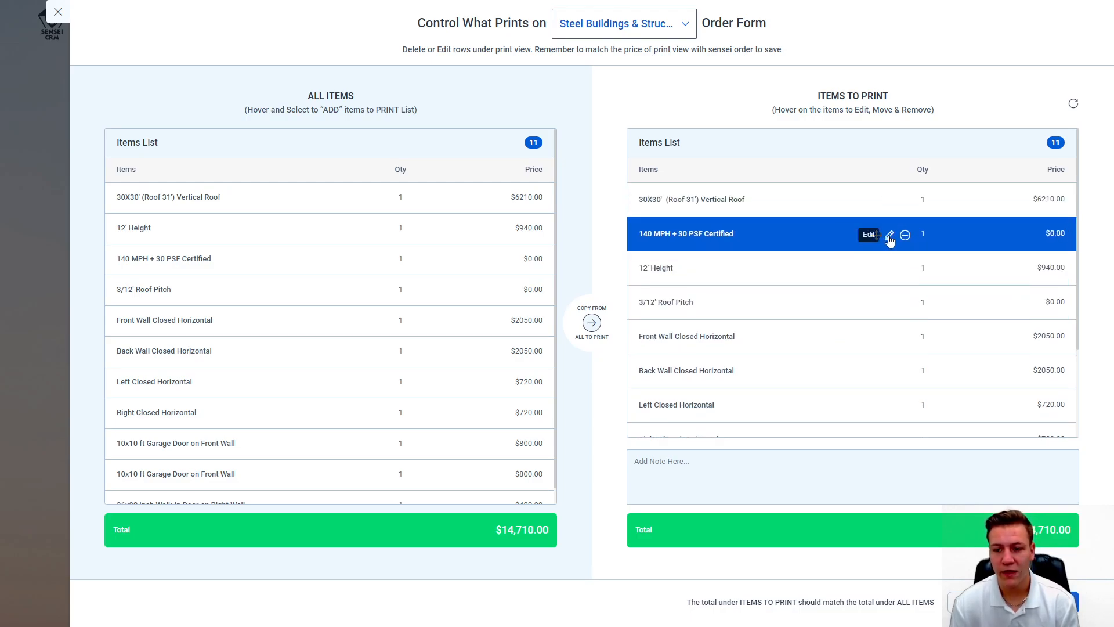
Step: Rename the 140 MPH print line to 'Customer is Responsible for Lift'
{"action": "left_click", "coordinate": [889, 237]}
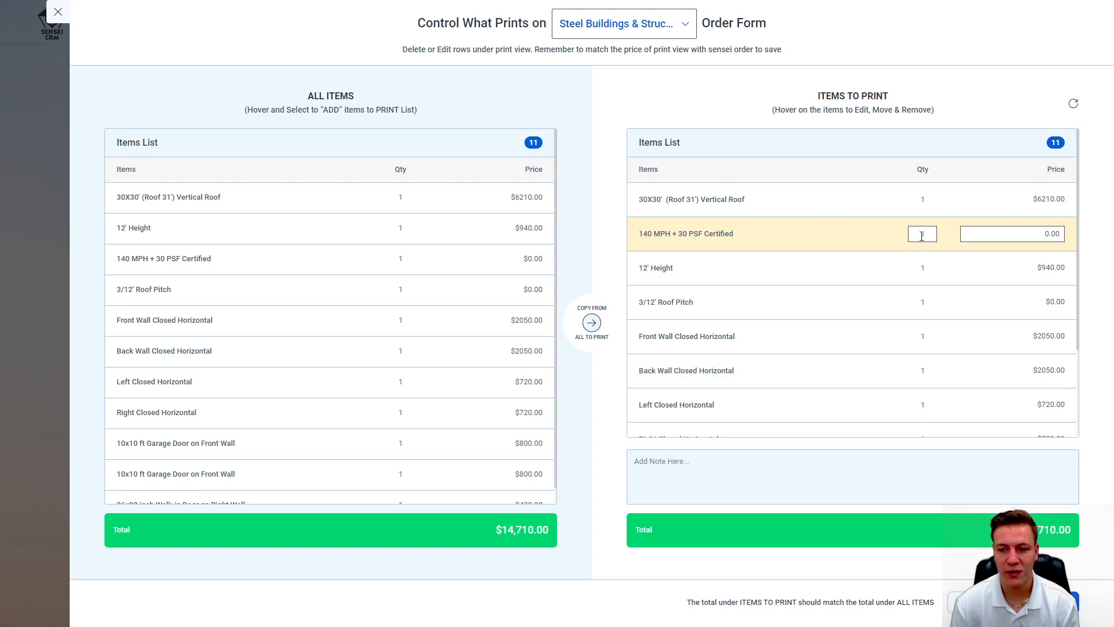
{"action": "triple_click", "coordinate": [767, 236]}
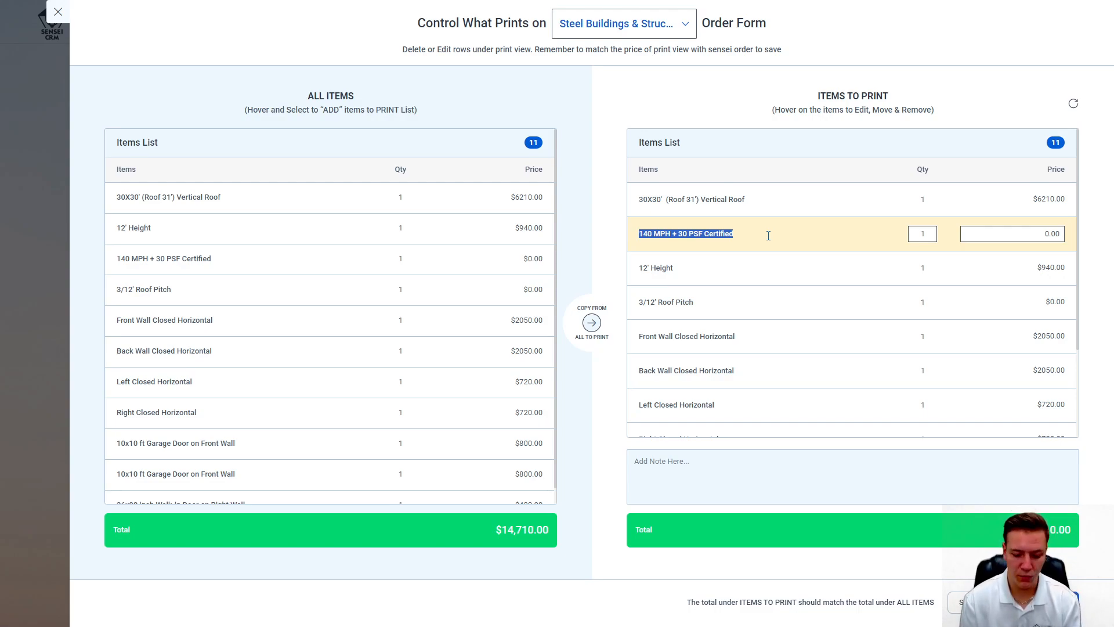
{"action": "type", "text": "Customer is"}
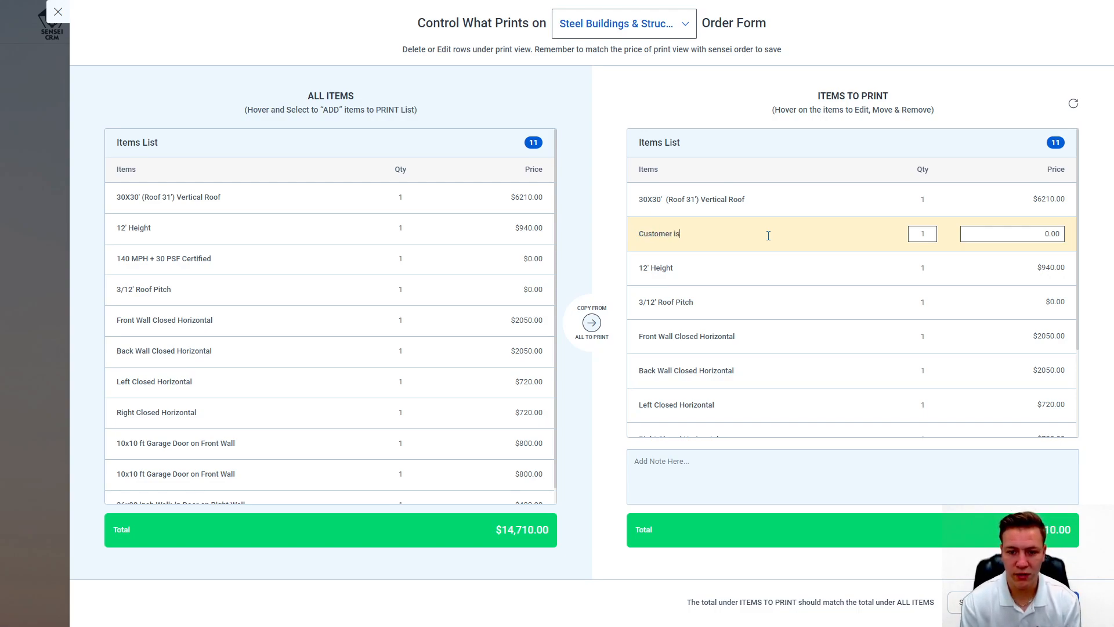
{"action": "type", "text": " Responsible for Lift"}
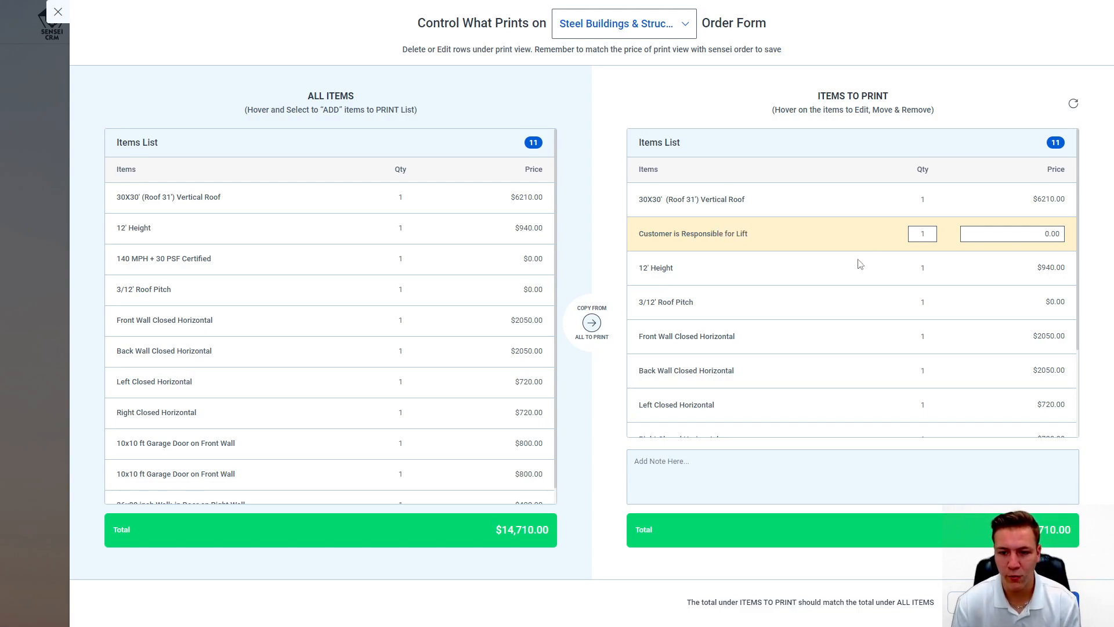
{"action": "key", "text": "Return"}
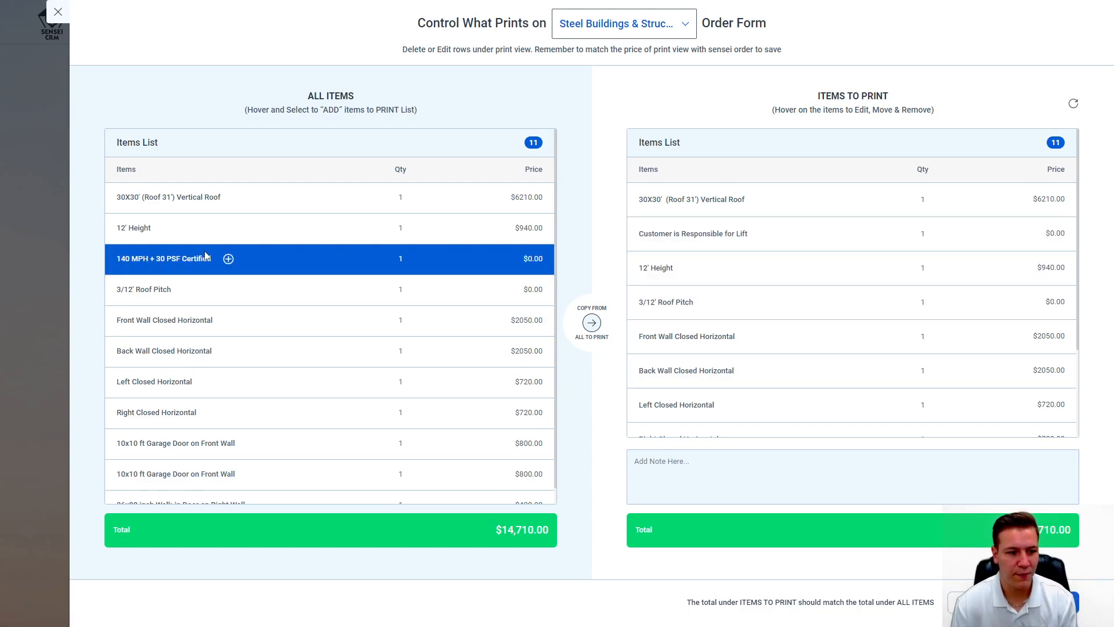
Step: Re-add 140 MPH + 30 PSF Certified and place it right below the 30X30' roof
{"action": "left_click", "coordinate": [228, 259]}
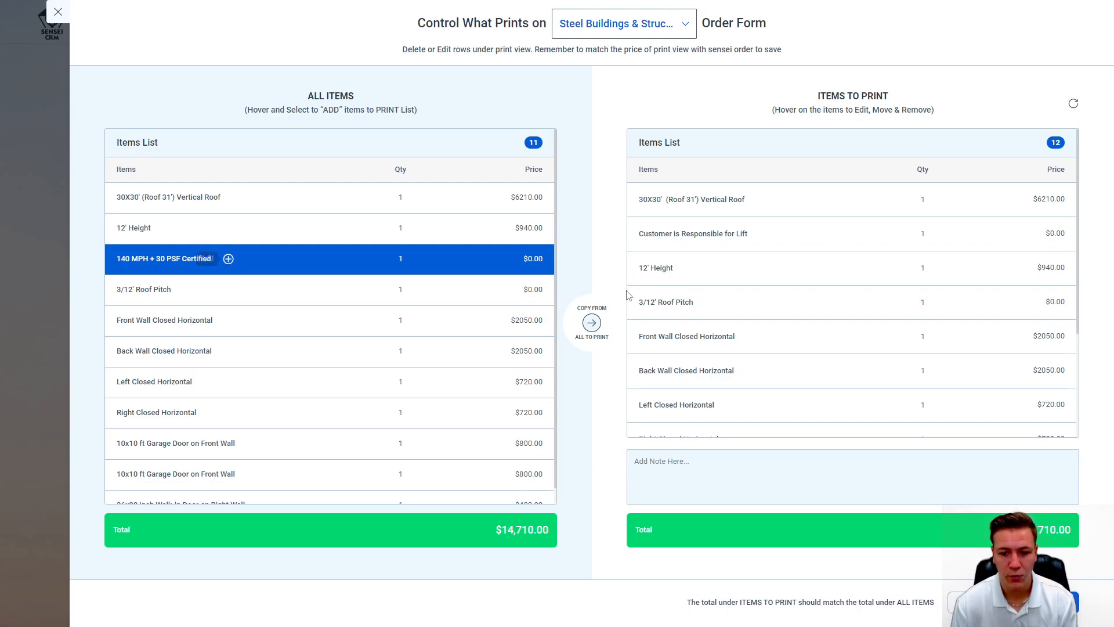
{"action": "left_click_drag", "start_coordinate": [876, 422], "coordinate": [900, 435]}
{"action": "scroll", "coordinate": [863, 201], "scroll_direction": "up", "scroll_amount": 1}
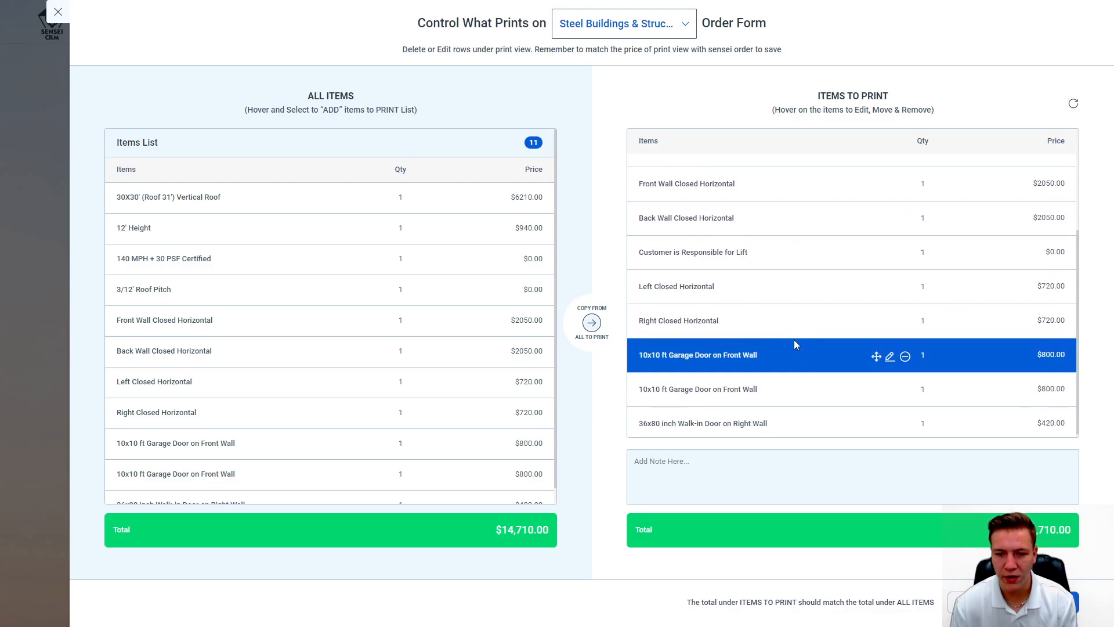
{"action": "scroll", "coordinate": [796, 348], "scroll_direction": "up", "scroll_amount": 2}
{"action": "left_click_drag", "start_coordinate": [876, 349], "coordinate": [882, 421]}
{"action": "scroll", "coordinate": [831, 409], "scroll_direction": "up", "scroll_amount": 3}
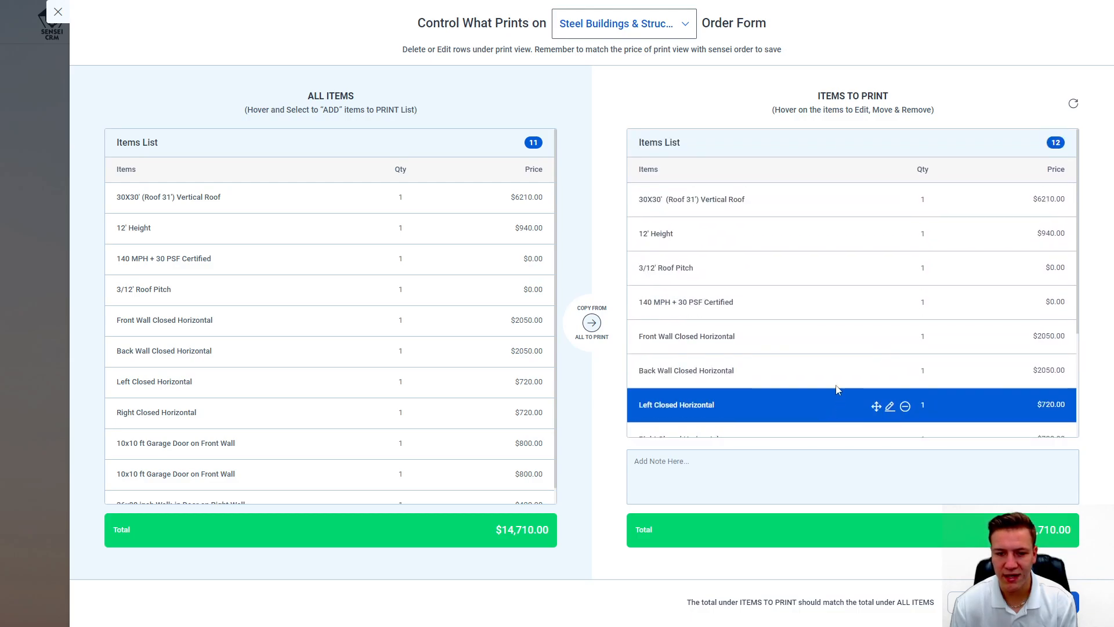
{"action": "left_click_drag", "start_coordinate": [875, 303], "coordinate": [861, 231]}
{"action": "scroll", "coordinate": [783, 303], "scroll_direction": "down", "scroll_amount": 3}
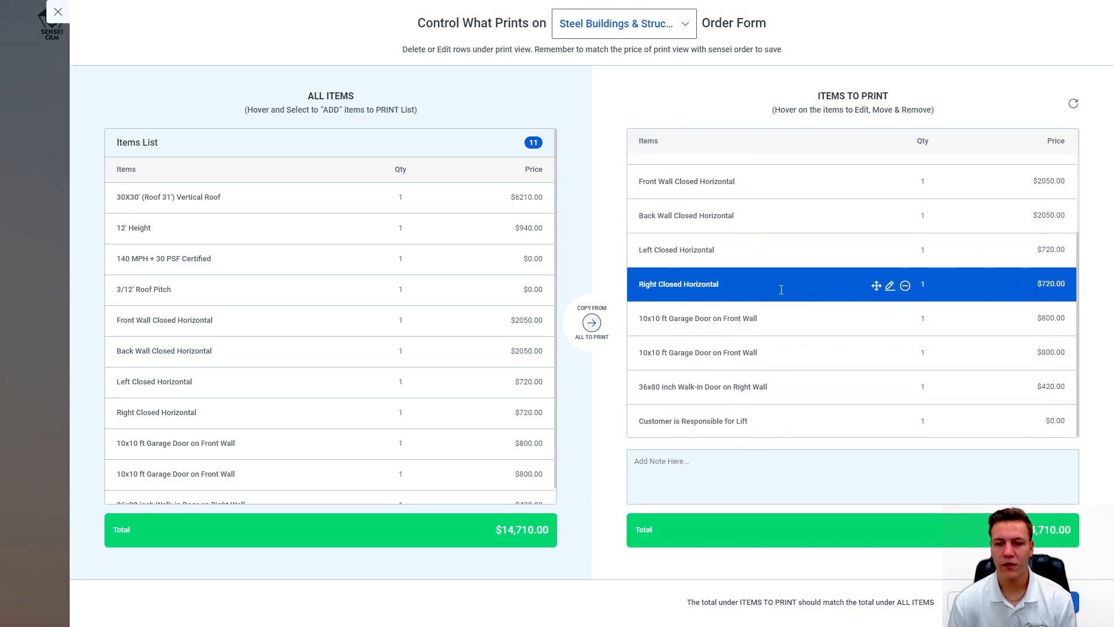
{"action": "scroll", "coordinate": [777, 290], "scroll_direction": "up", "scroll_amount": 2}
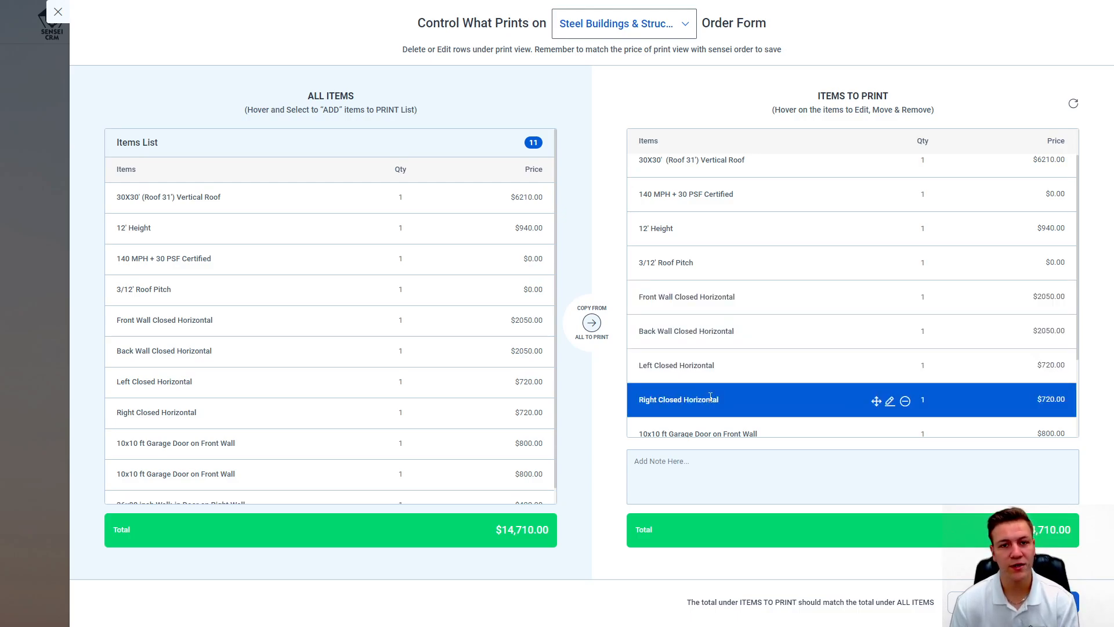
Step: Remove the Right, Left and Back Wall Closed Horizontal lines from printing
{"action": "left_click", "coordinate": [904, 401]}
{"action": "left_click", "coordinate": [904, 331]}
{"action": "left_click", "coordinate": [905, 299]}
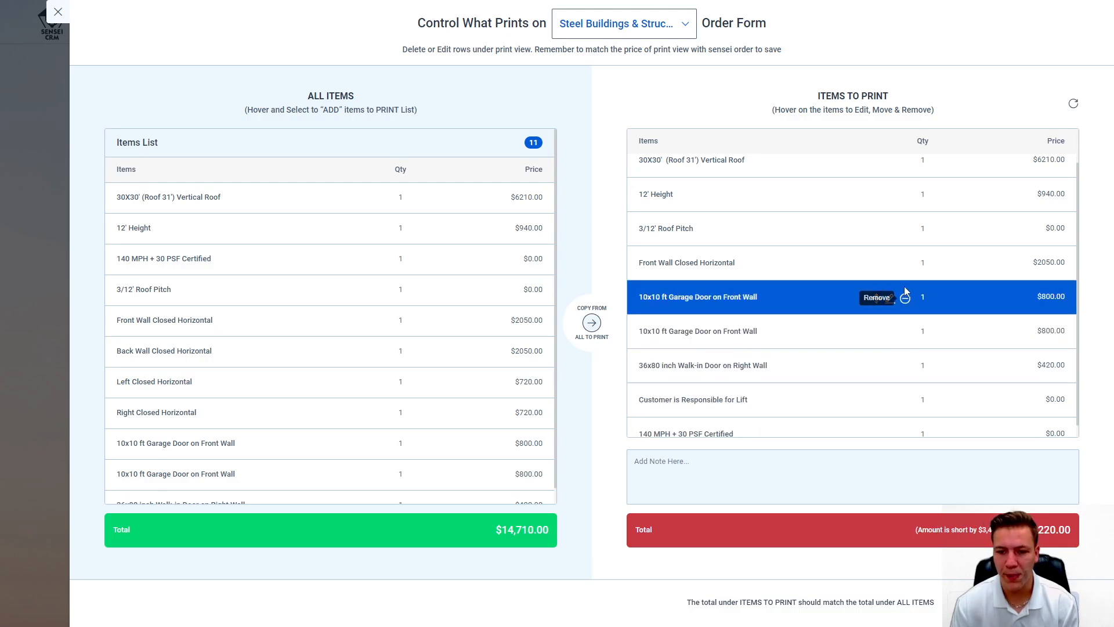
Step: Rename the Front Wall Closed Horizontal line to 'Fully Closed Horizontal Panels'
{"action": "left_click", "coordinate": [889, 265]}
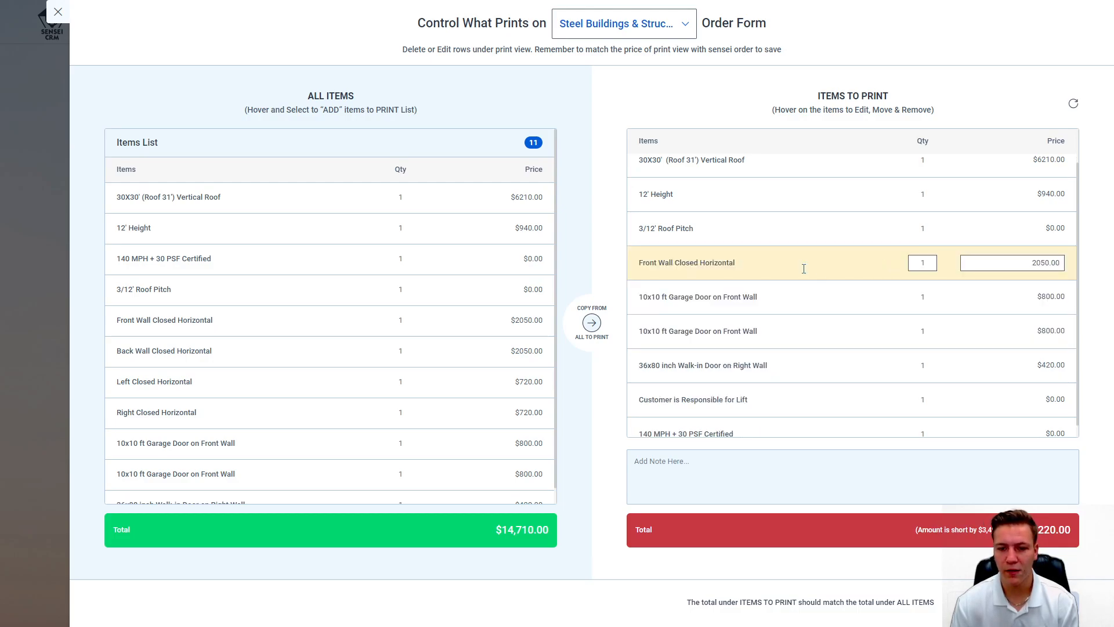
{"action": "triple_click", "coordinate": [747, 272]}
{"action": "left_click", "coordinate": [670, 262]}
{"action": "left_click_drag", "start_coordinate": [674, 262], "coordinate": [633, 266]}
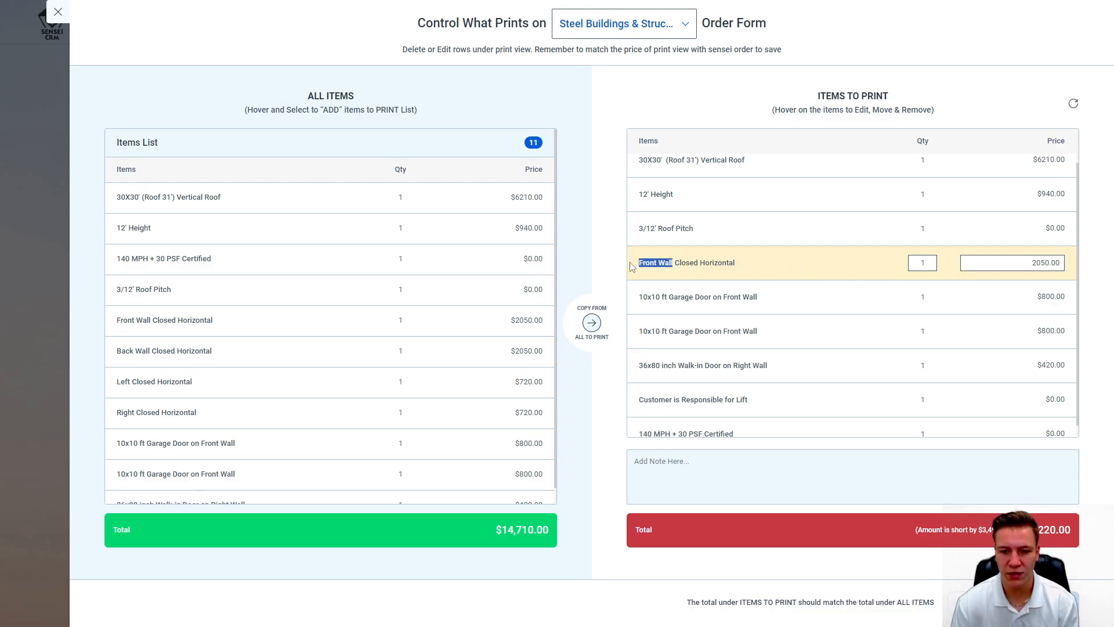
{"action": "type", "text": "Fully"}
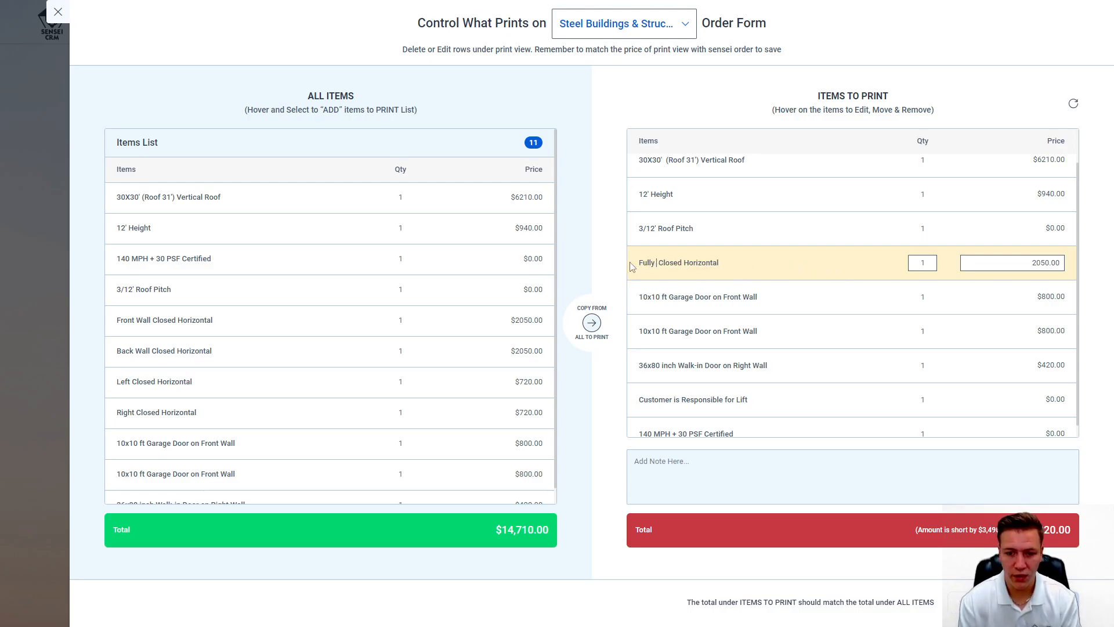
{"action": "left_click", "coordinate": [740, 261]}
{"action": "type", "text": "Panels"}
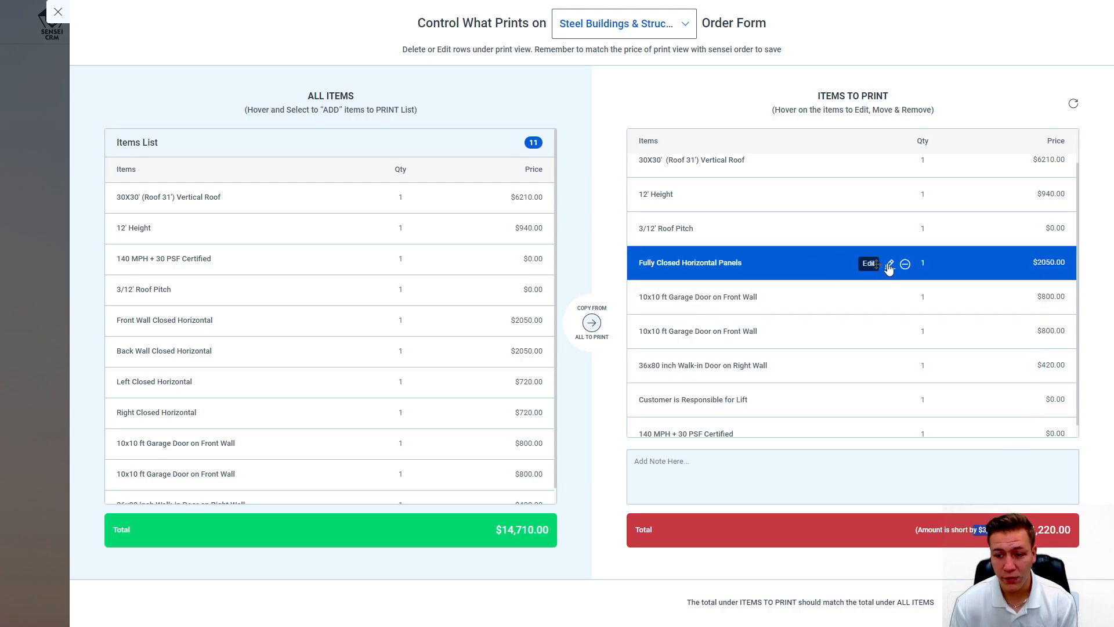
Step: Set the Fully Closed Horizontal Panels line's price to $5540
{"action": "left_click", "coordinate": [889, 264]}
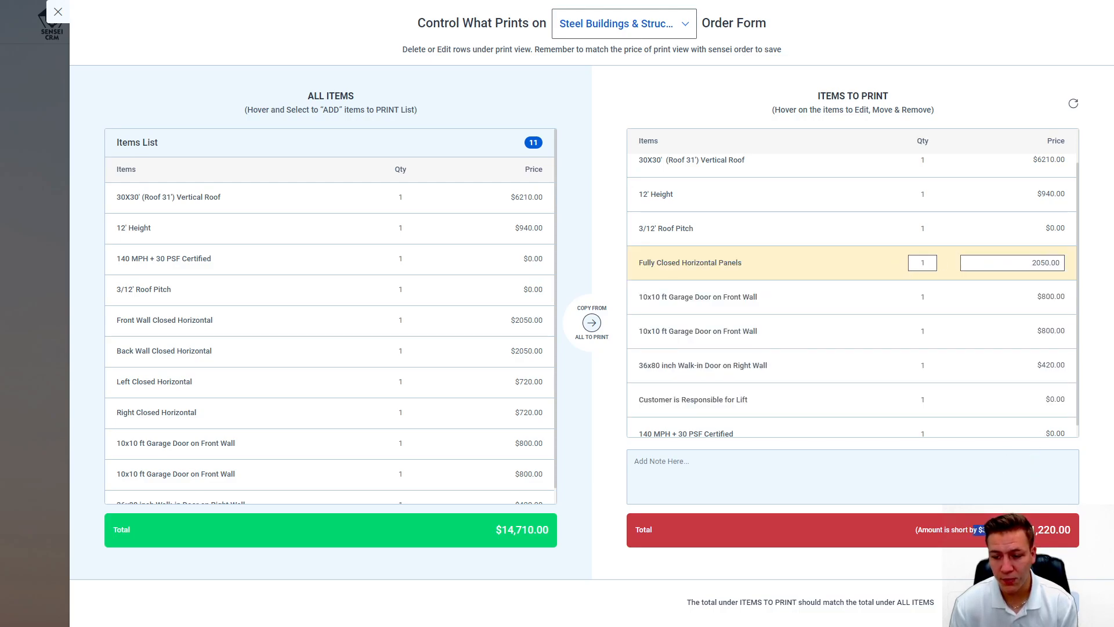
{"action": "double_click", "coordinate": [1036, 264]}
{"action": "type", "text": "0"}
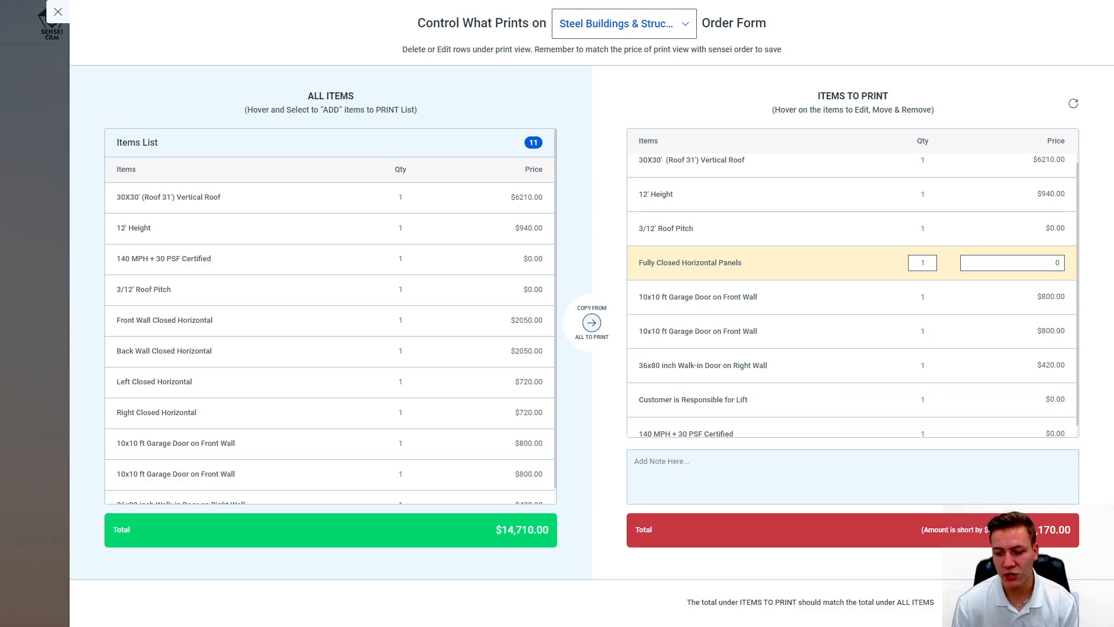
{"action": "type", "text": "5540"}
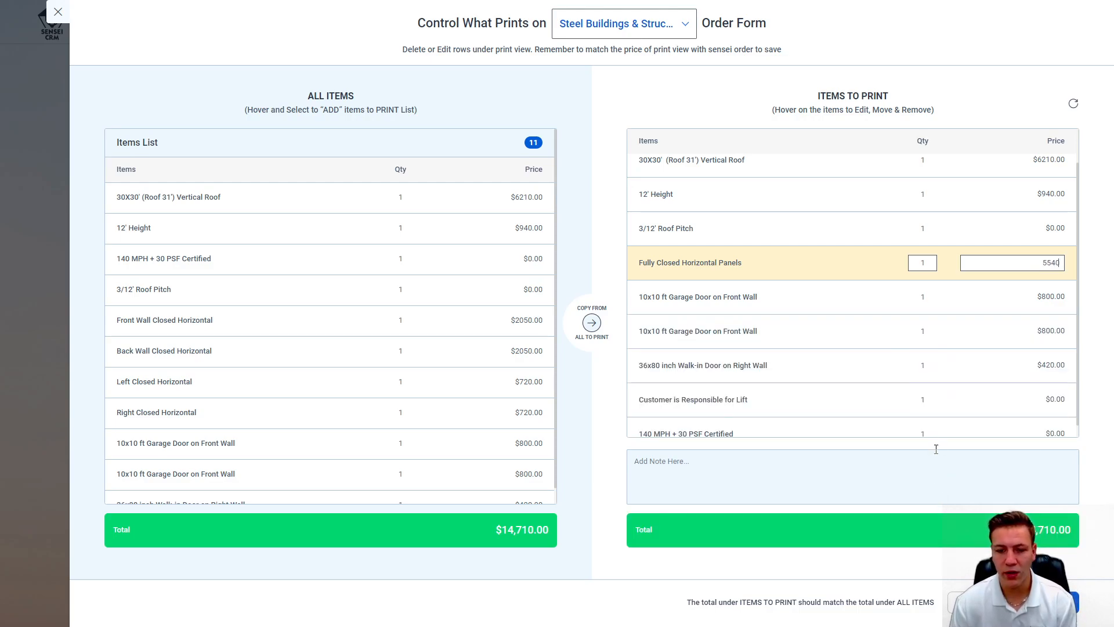
{"action": "left_click", "coordinate": [829, 217]}
{"action": "scroll", "coordinate": [726, 279], "scroll_direction": "down", "scroll_amount": 1}
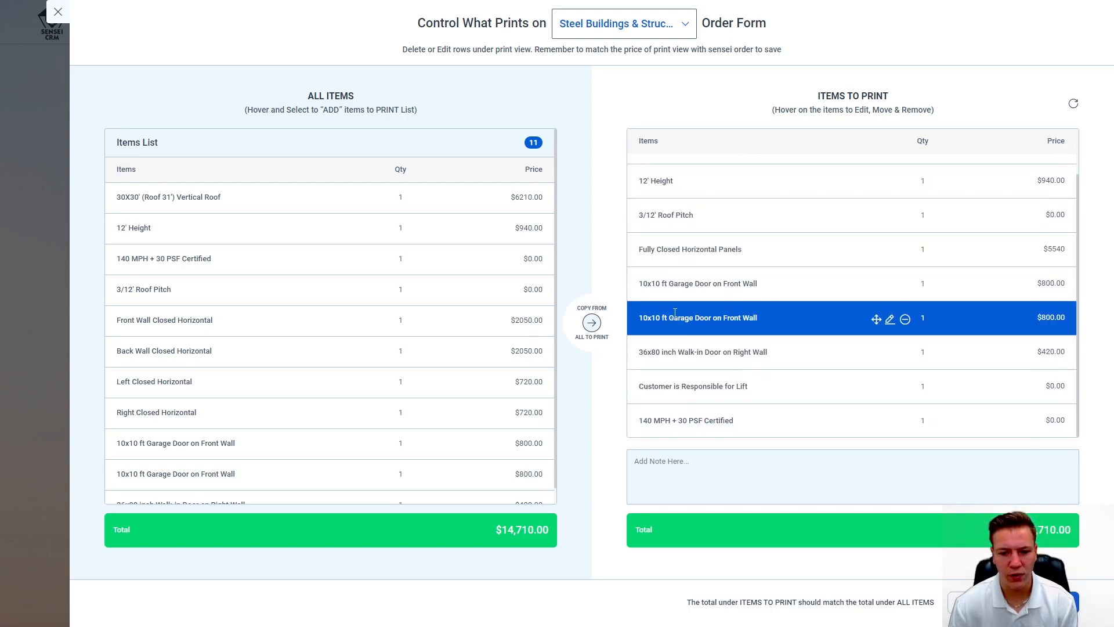
Step: Combine the 10x10 garage doors into one line, quantity 2 at $1600, and open the generated PDF
{"action": "left_click", "coordinate": [905, 320]}
{"action": "left_click", "coordinate": [892, 321]}
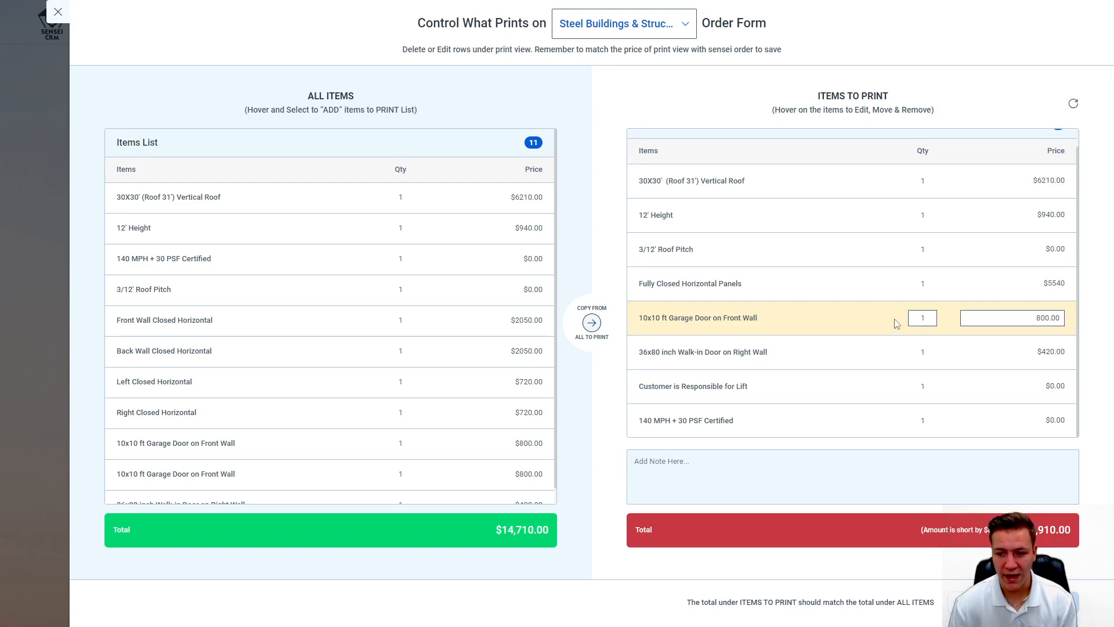
{"action": "type", "text": "2"}
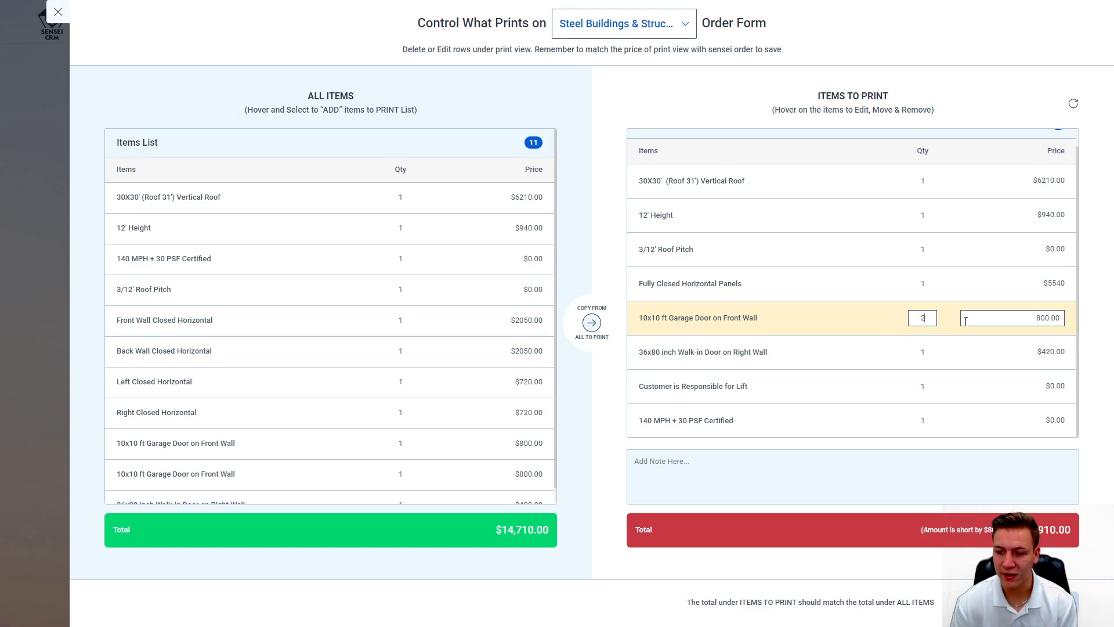
{"action": "left_click", "coordinate": [965, 321]}
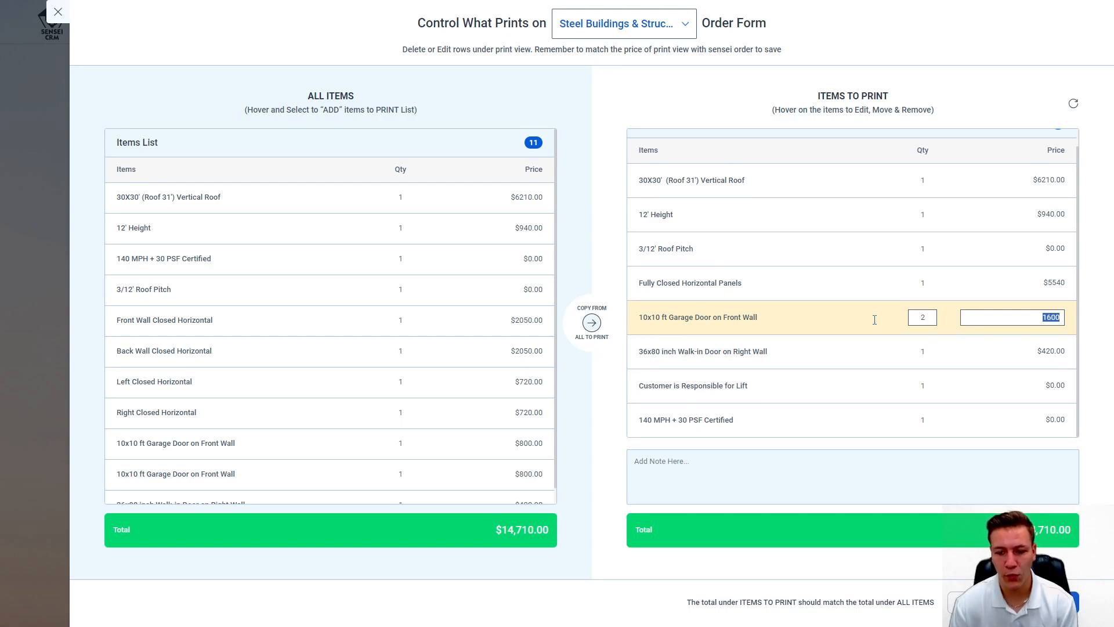
{"action": "scroll", "coordinate": [808, 363], "scroll_direction": "up", "scroll_amount": 1}
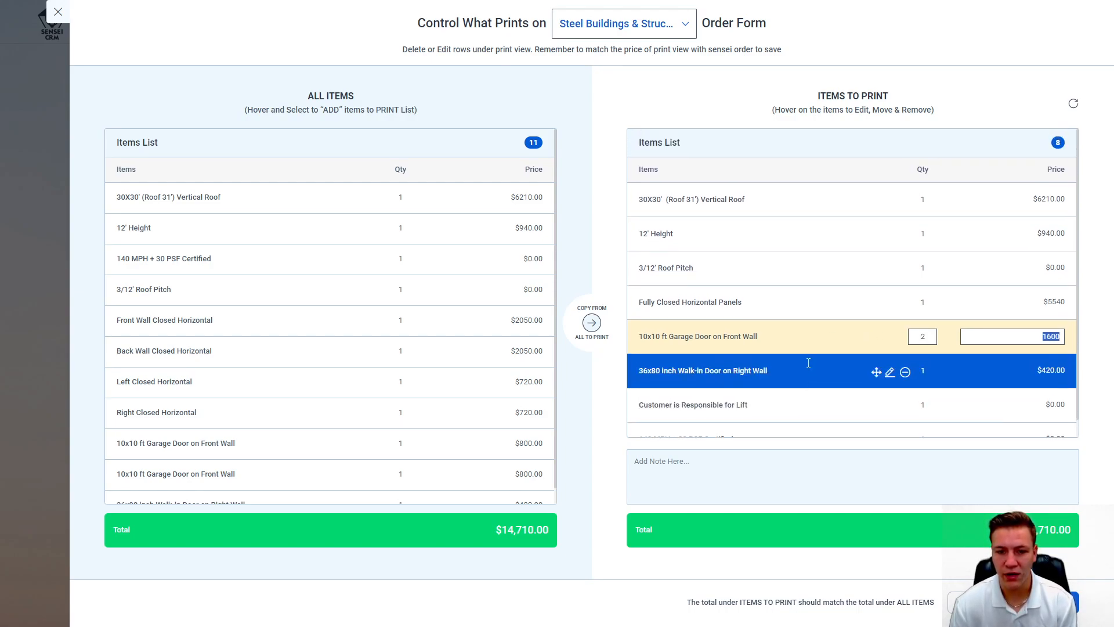
{"action": "scroll", "coordinate": [808, 363], "scroll_direction": "down", "scroll_amount": 1}
{"action": "left_click_drag", "start_coordinate": [876, 422], "coordinate": [856, 210]}
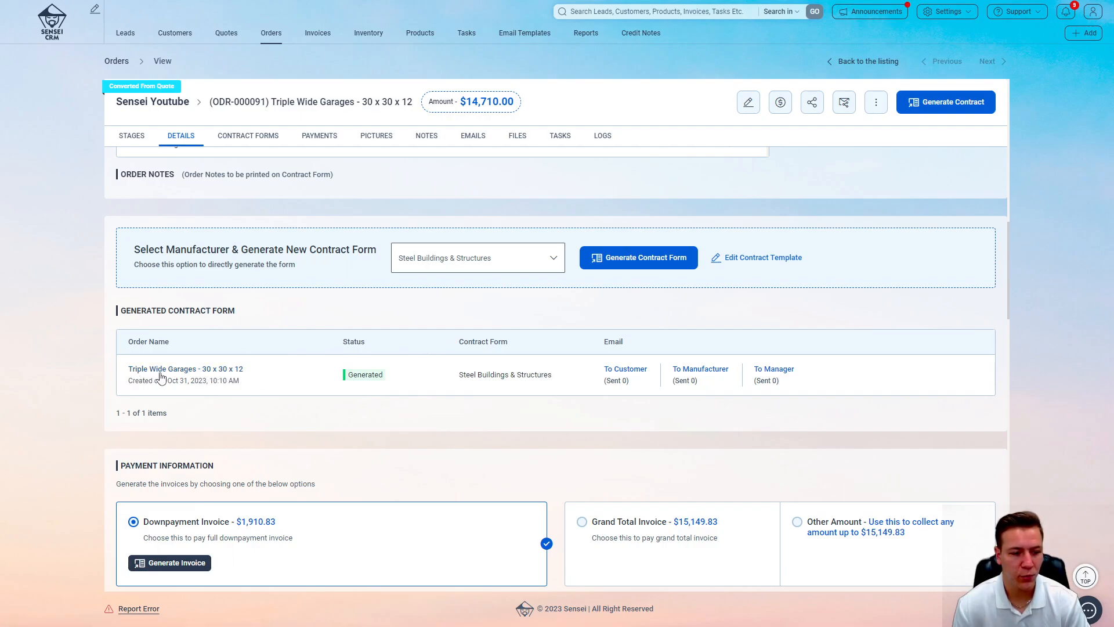
{"action": "left_click", "coordinate": [244, 372]}
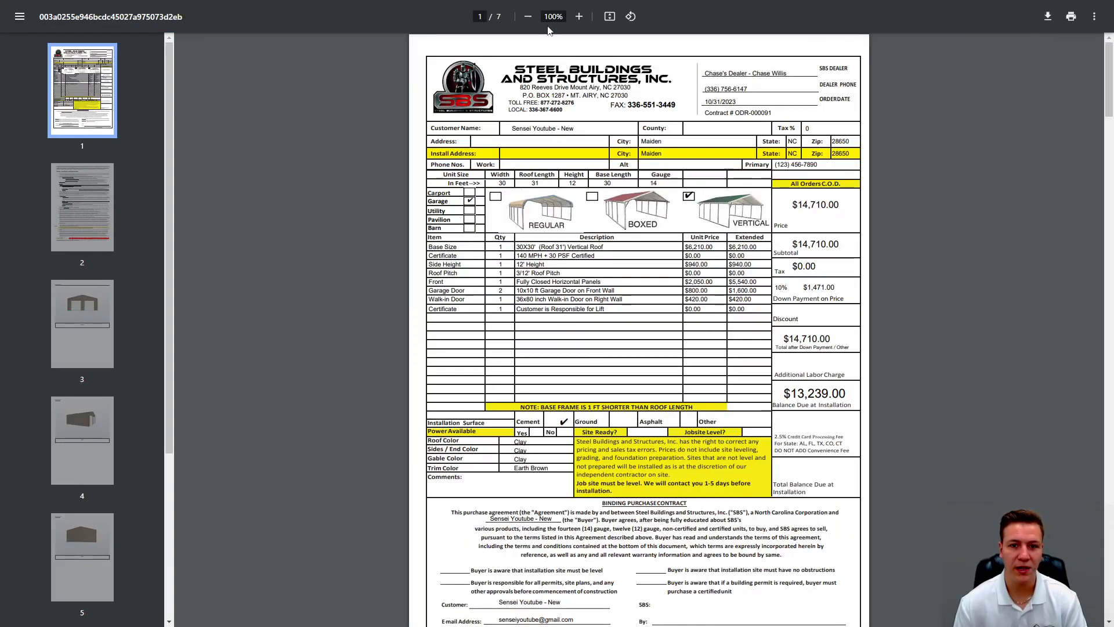
Step: Zoom the contract PDF to 150% and check the first page's line items
{"action": "left_click", "coordinate": [579, 17]}
{"action": "left_click", "coordinate": [579, 16]}
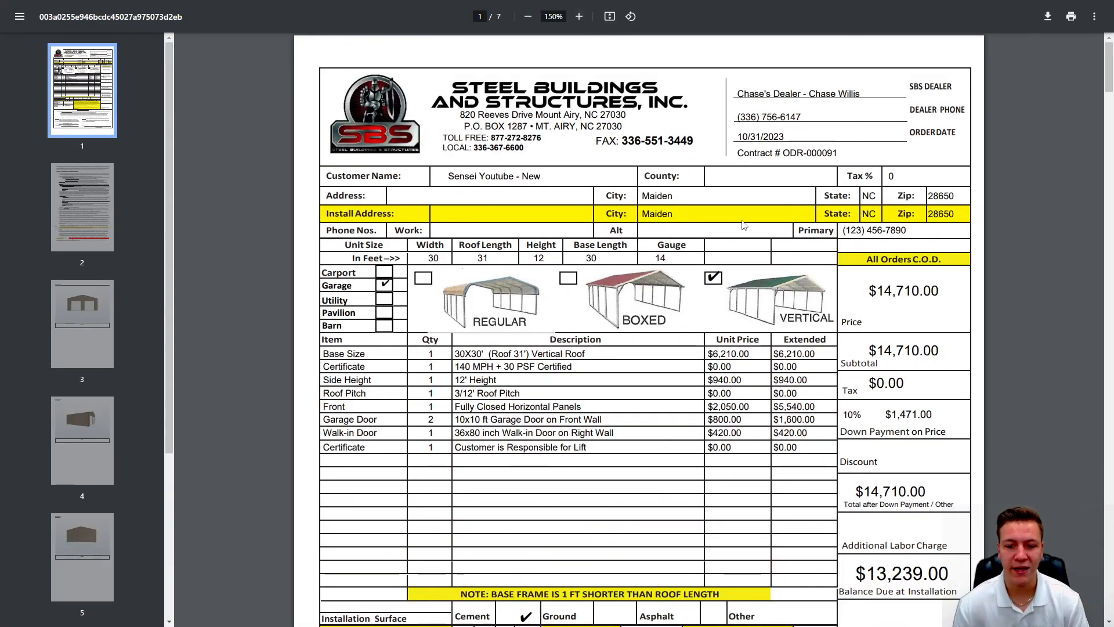
{"action": "scroll", "coordinate": [745, 226], "scroll_direction": "down", "scroll_amount": 1}
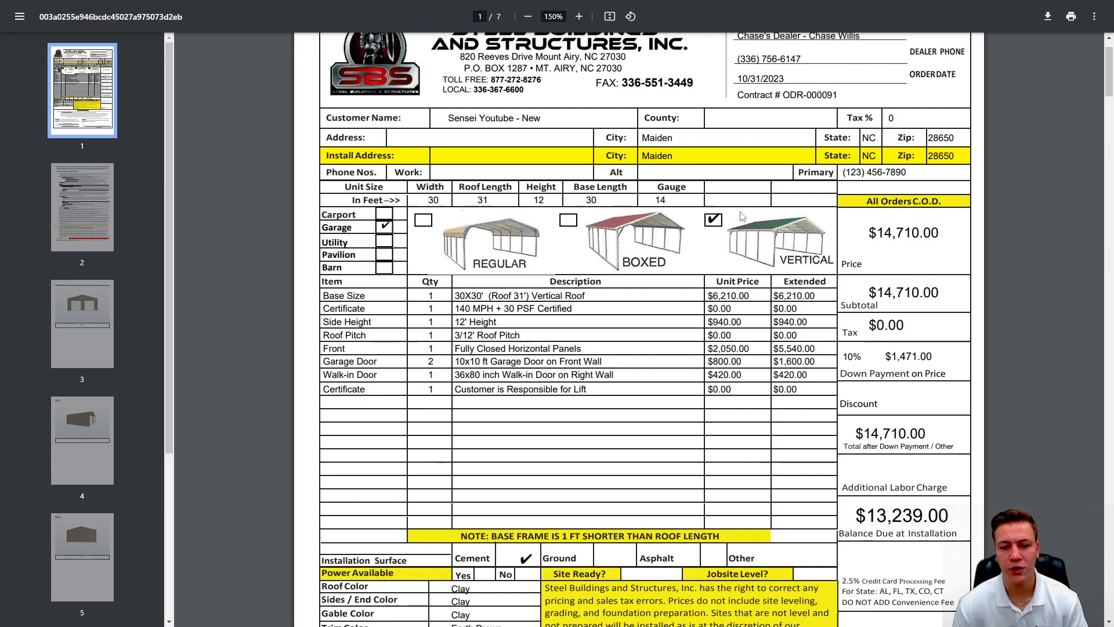
{"action": "scroll", "coordinate": [578, 340], "scroll_direction": "down", "scroll_amount": 1}
{"action": "scroll", "coordinate": [579, 340], "scroll_direction": "down", "scroll_amount": 2}
{"action": "left_click_drag", "start_coordinate": [593, 245], "coordinate": [452, 231]}
{"action": "left_click", "coordinate": [454, 231]}
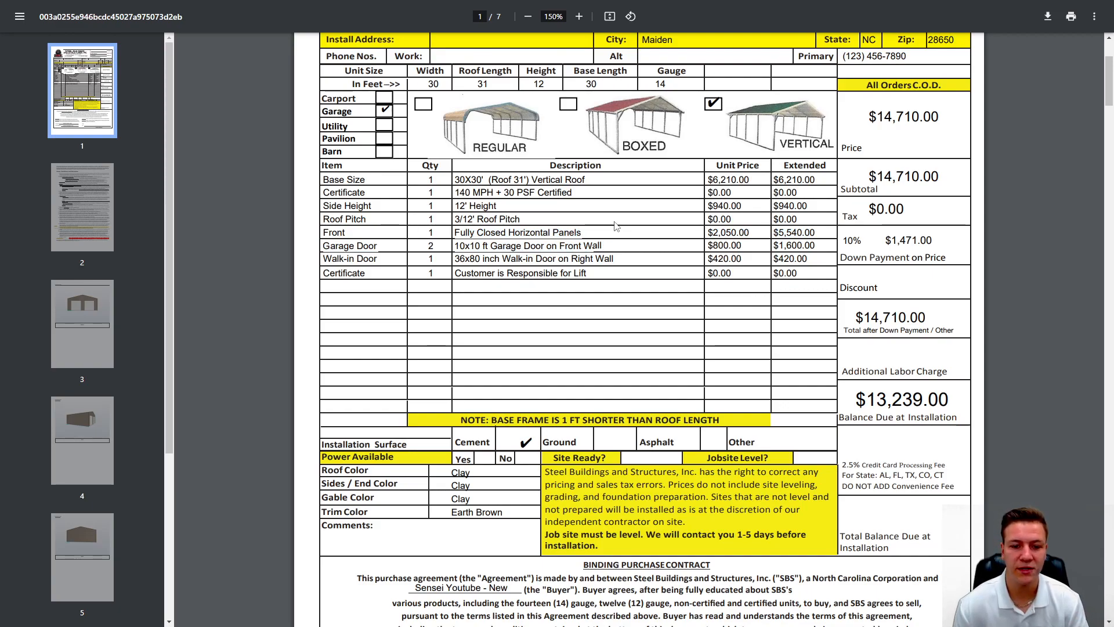
Step: Scroll through all seven contract pages and return to page 1
{"action": "scroll", "coordinate": [611, 264], "scroll_direction": "down", "scroll_amount": 3}
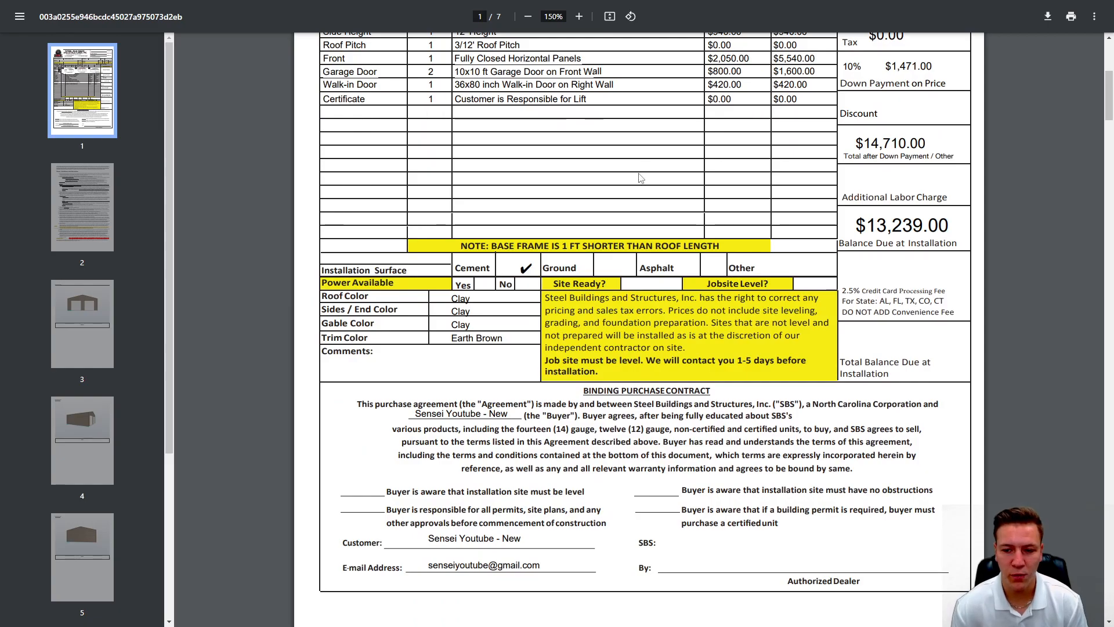
{"action": "scroll", "coordinate": [641, 153], "scroll_direction": "up", "scroll_amount": 6}
{"action": "scroll", "coordinate": [664, 167], "scroll_direction": "down", "scroll_amount": 8}
{"action": "scroll", "coordinate": [665, 167], "scroll_direction": "down", "scroll_amount": 5}
{"action": "scroll", "coordinate": [662, 165], "scroll_direction": "up", "scroll_amount": 2}
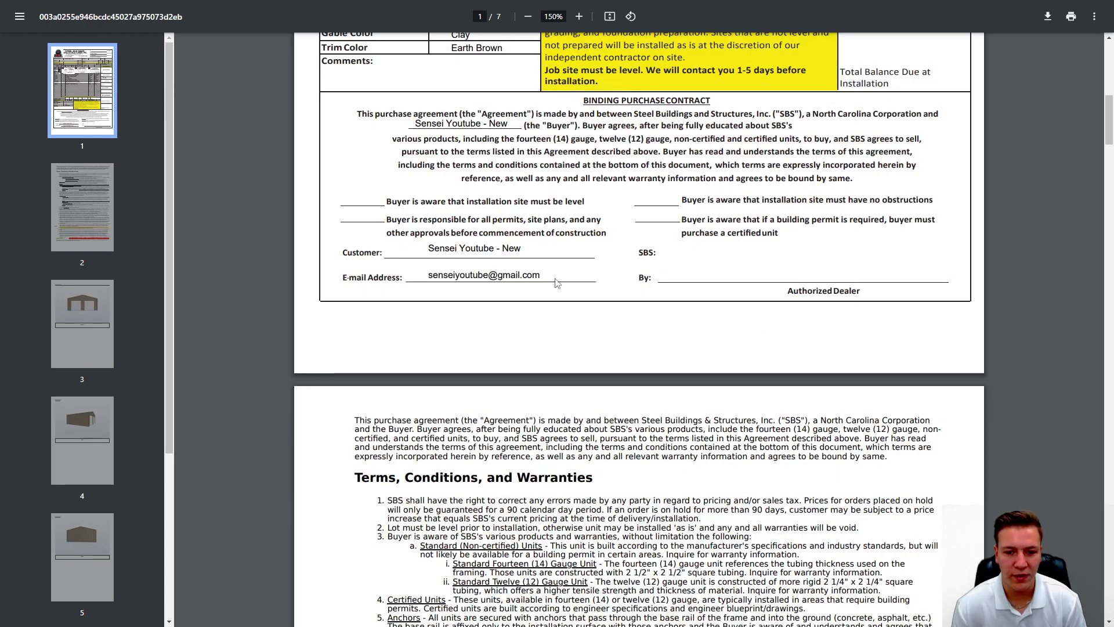
{"action": "scroll", "coordinate": [685, 293], "scroll_direction": "down", "scroll_amount": 5}
{"action": "scroll", "coordinate": [681, 286], "scroll_direction": "down", "scroll_amount": 15}
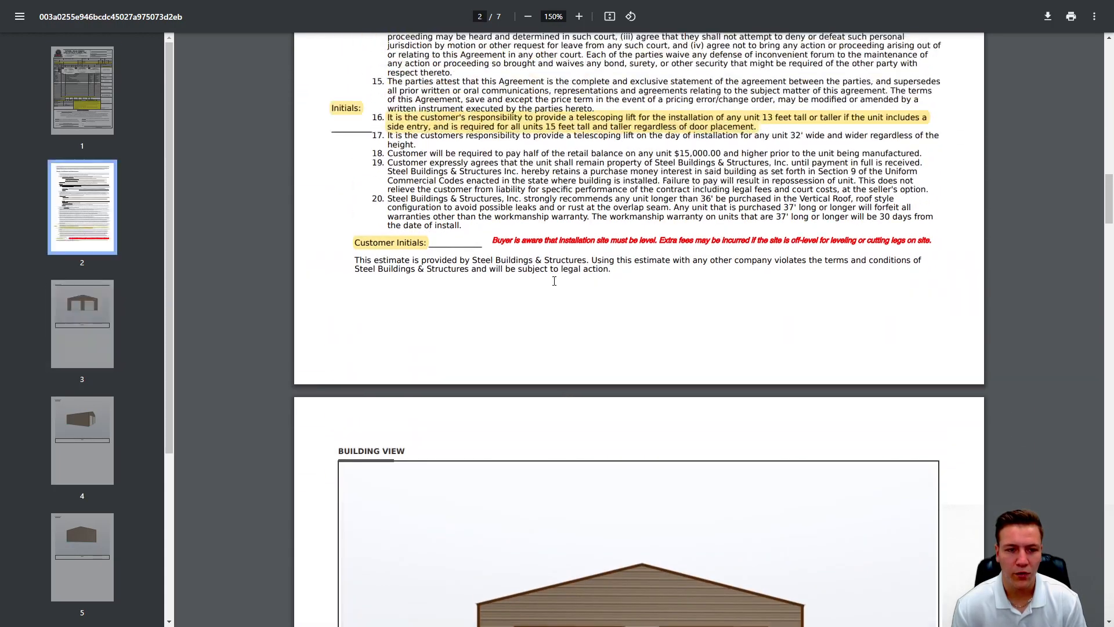
{"action": "scroll", "coordinate": [590, 268], "scroll_direction": "down", "scroll_amount": 20}
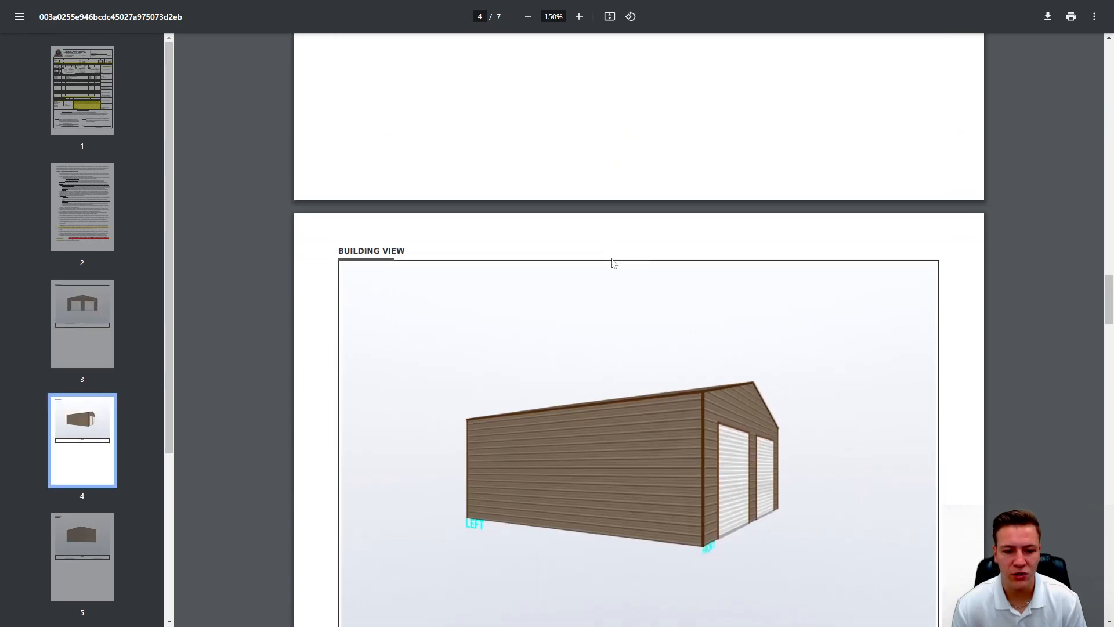
{"action": "scroll", "coordinate": [614, 261], "scroll_direction": "down", "scroll_amount": 20}
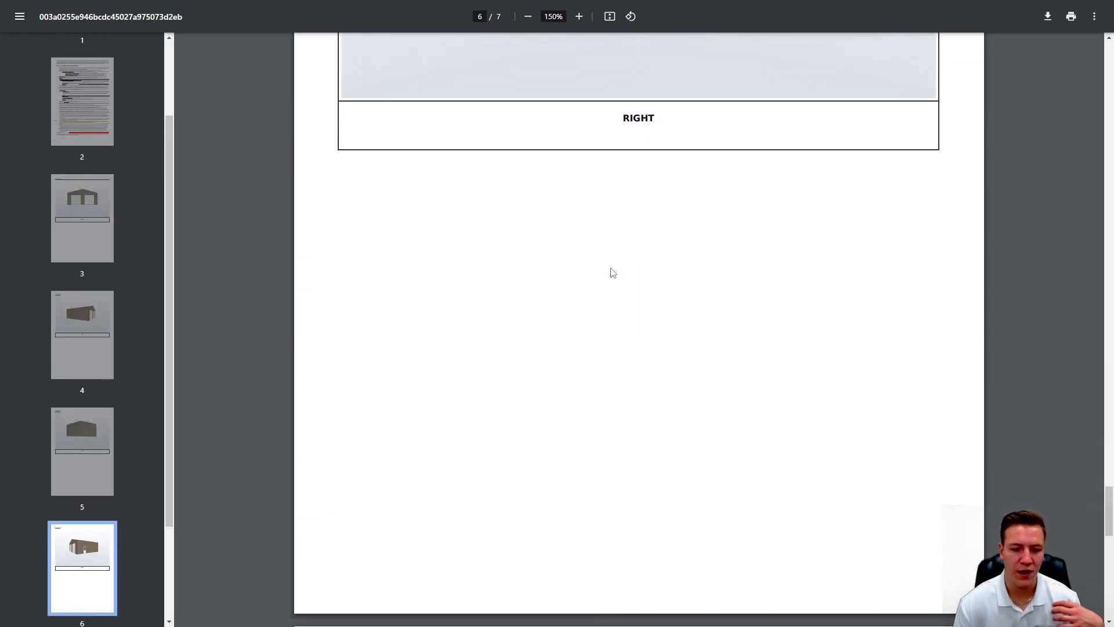
{"action": "scroll", "coordinate": [614, 258], "scroll_direction": "up", "scroll_amount": 20}
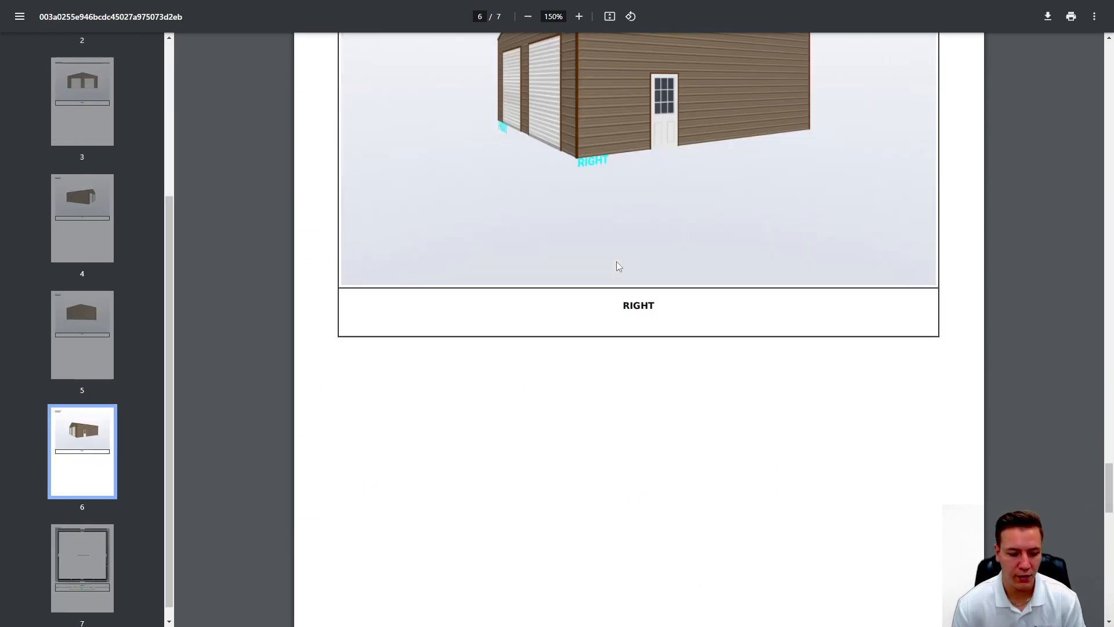
{"action": "scroll", "coordinate": [469, 134], "scroll_direction": "up", "scroll_amount": 20}
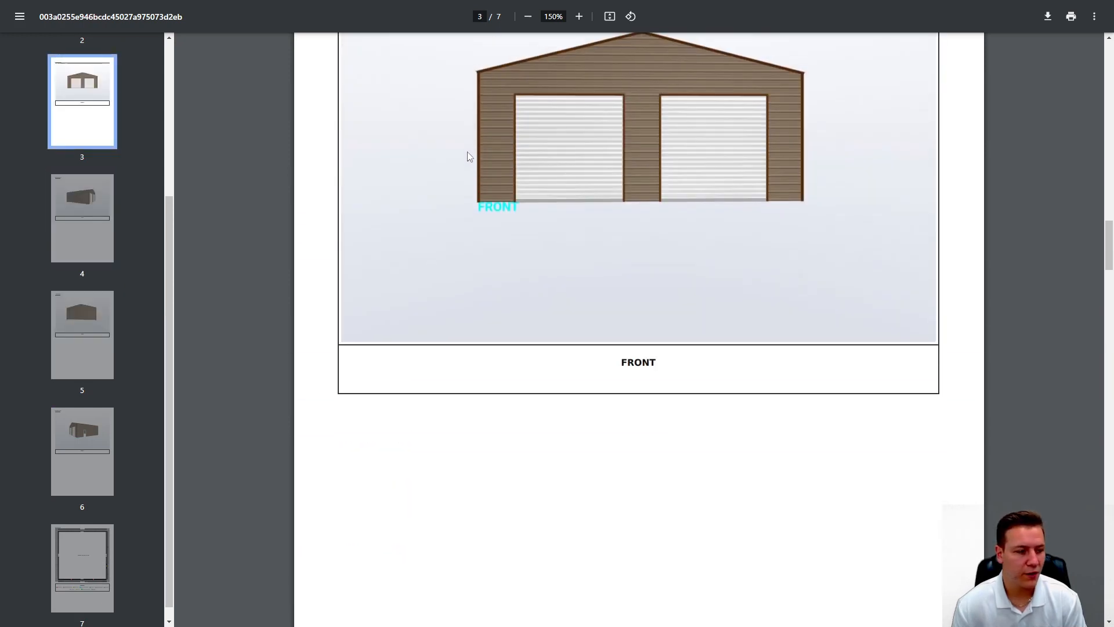
{"action": "scroll", "coordinate": [487, 137], "scroll_direction": "up", "scroll_amount": 10}
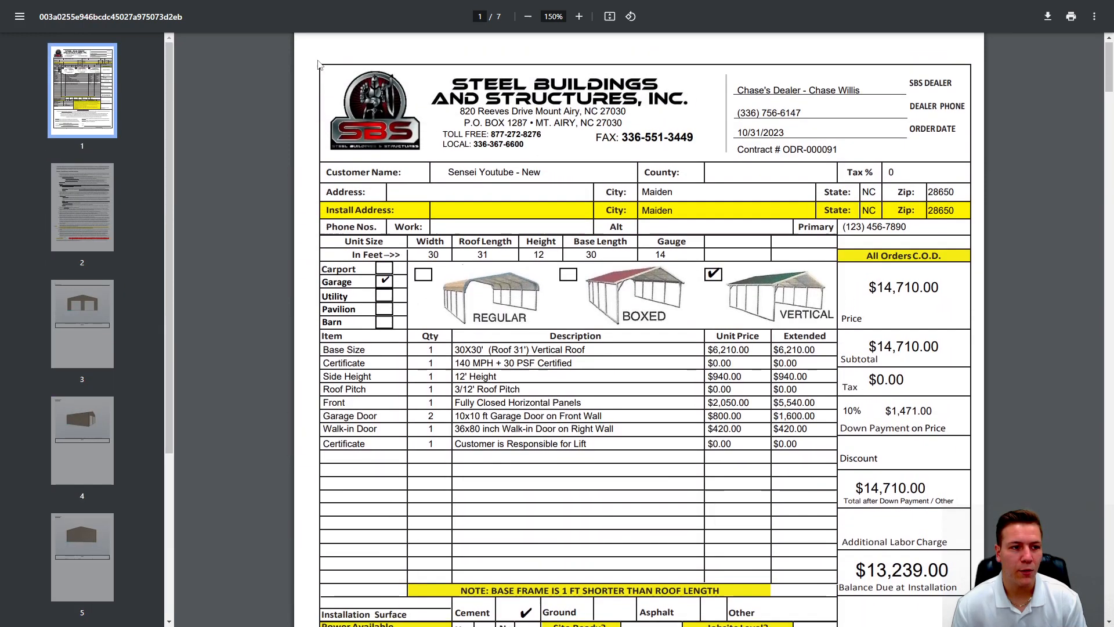
Step: Exit full screen, return to the View Order tab, and choose To Customer for the generated contract
{"action": "left_click", "coordinate": [554, 42]}
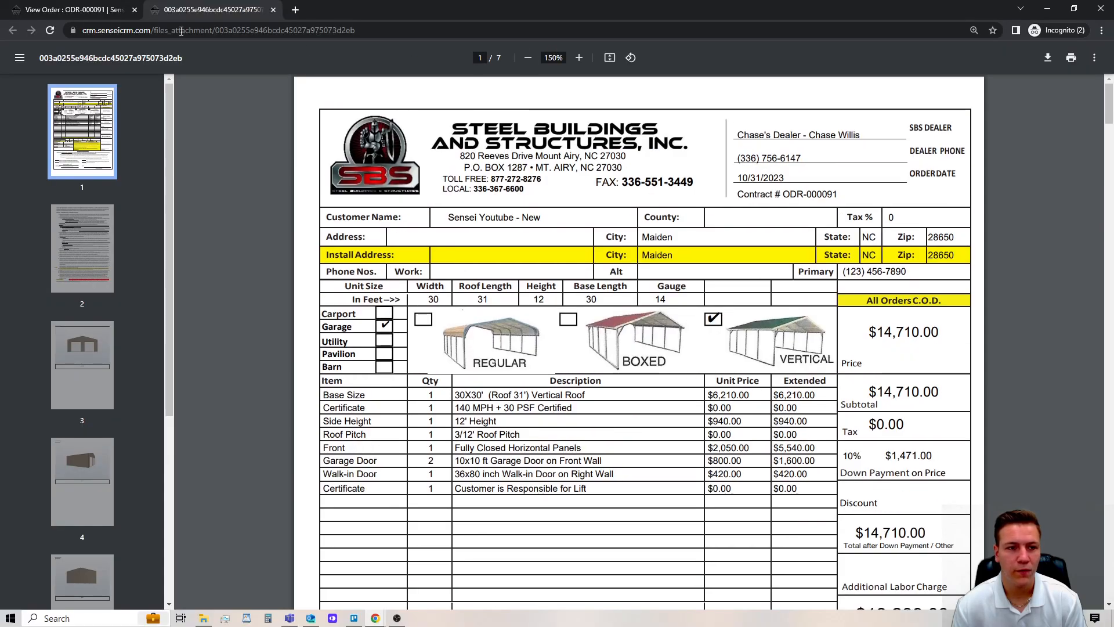
{"action": "left_click", "coordinate": [85, 10]}
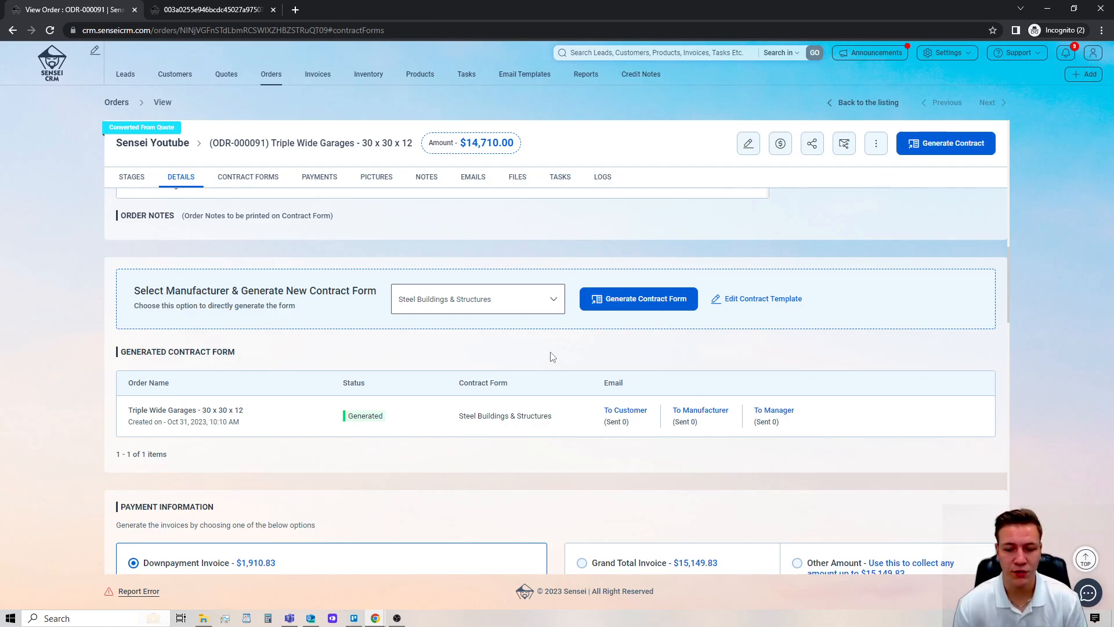
{"action": "double_click", "coordinate": [613, 379]}
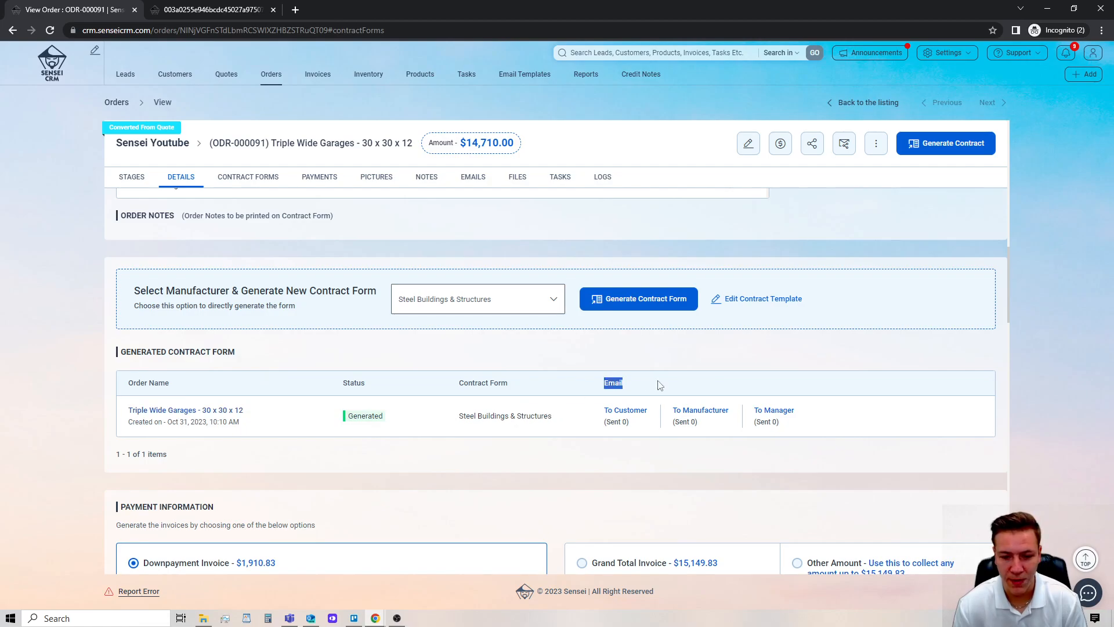
{"action": "left_click", "coordinate": [624, 412]}
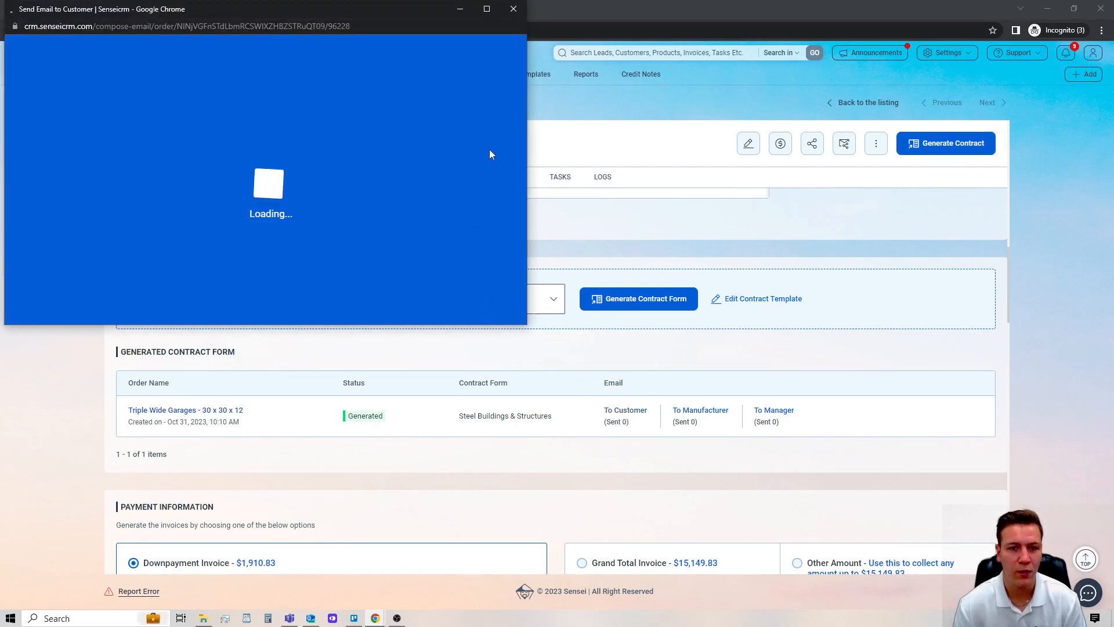
Step: Maximize the Send Email window and enter the management e-mail address as BCC
{"action": "left_click", "coordinate": [487, 9]}
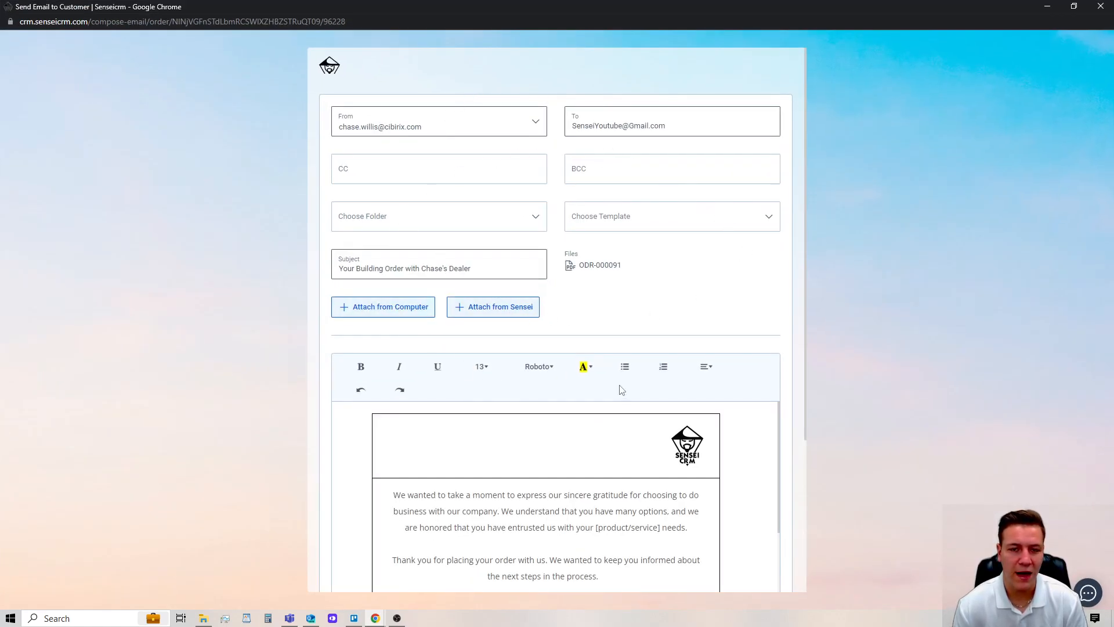
{"action": "scroll", "coordinate": [580, 389], "scroll_direction": "down", "scroll_amount": 4}
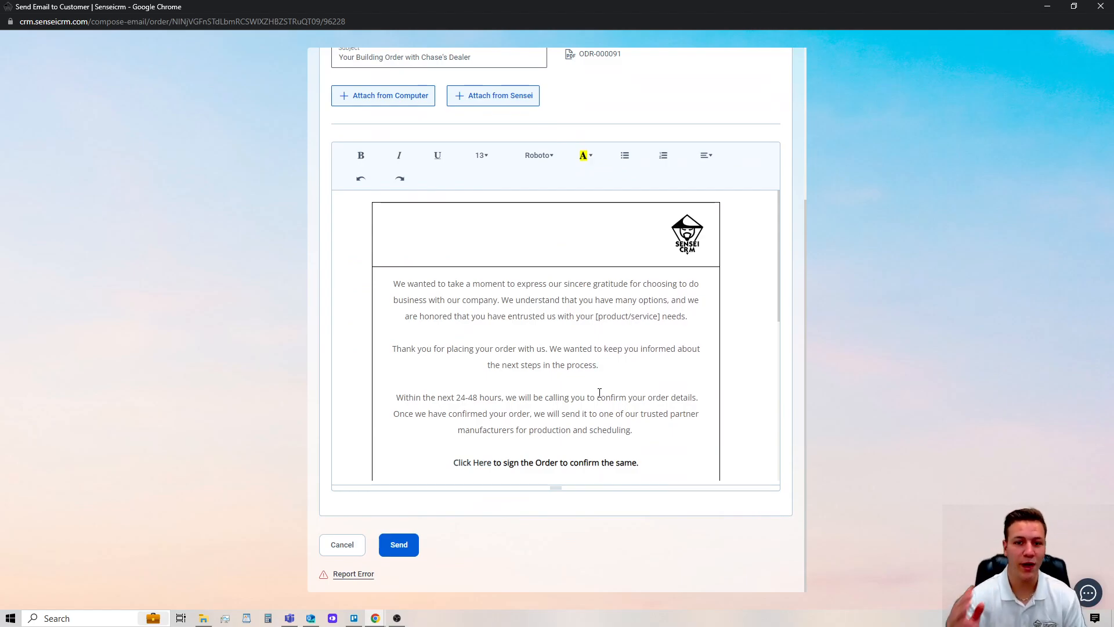
{"action": "scroll", "coordinate": [601, 383], "scroll_direction": "down", "scroll_amount": 5}
{"action": "scroll", "coordinate": [601, 371], "scroll_direction": "up", "scroll_amount": 5}
{"action": "scroll", "coordinate": [602, 372], "scroll_direction": "up", "scroll_amount": 4}
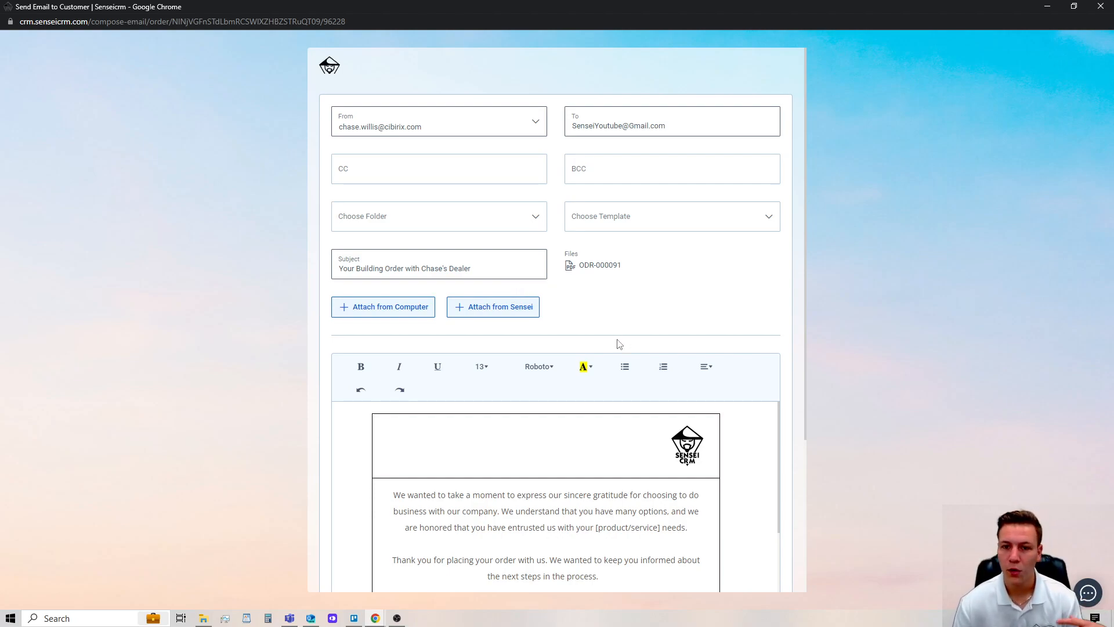
{"action": "left_click", "coordinate": [613, 168]}
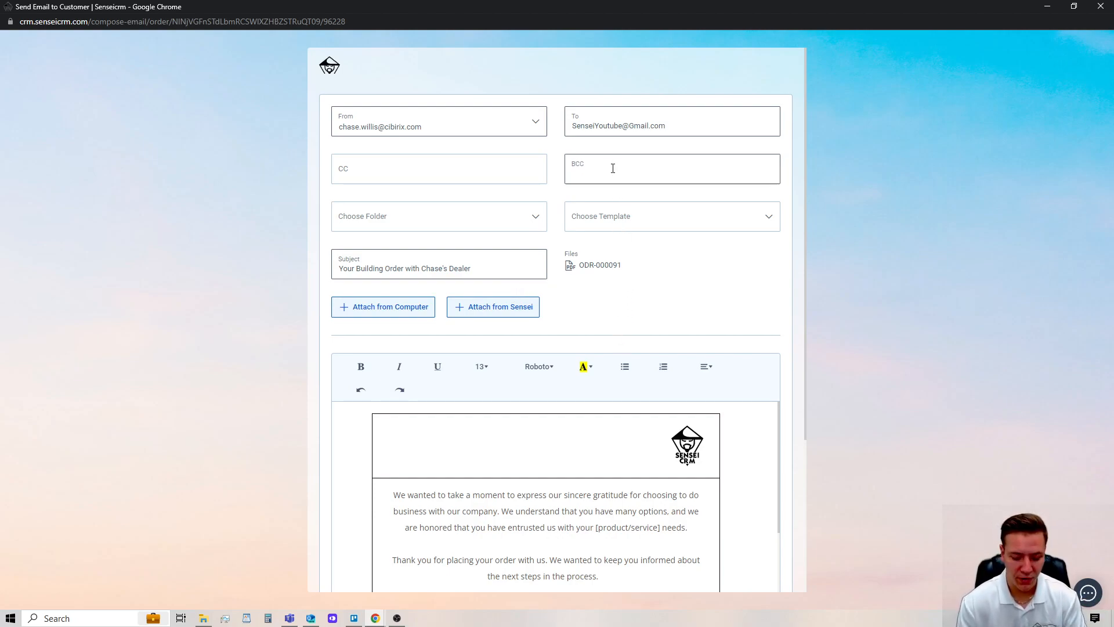
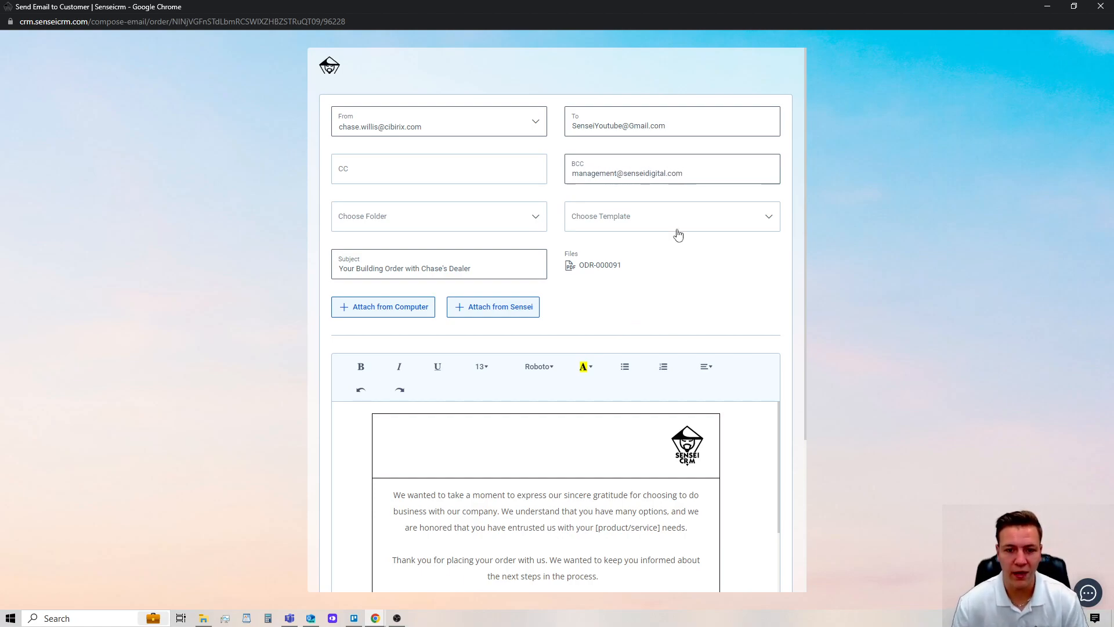
Step: Give the 'Click Here' link text a yellow background highlight
{"action": "scroll", "coordinate": [656, 258], "scroll_direction": "down", "scroll_amount": 2}
{"action": "scroll", "coordinate": [590, 304], "scroll_direction": "down", "scroll_amount": 5}
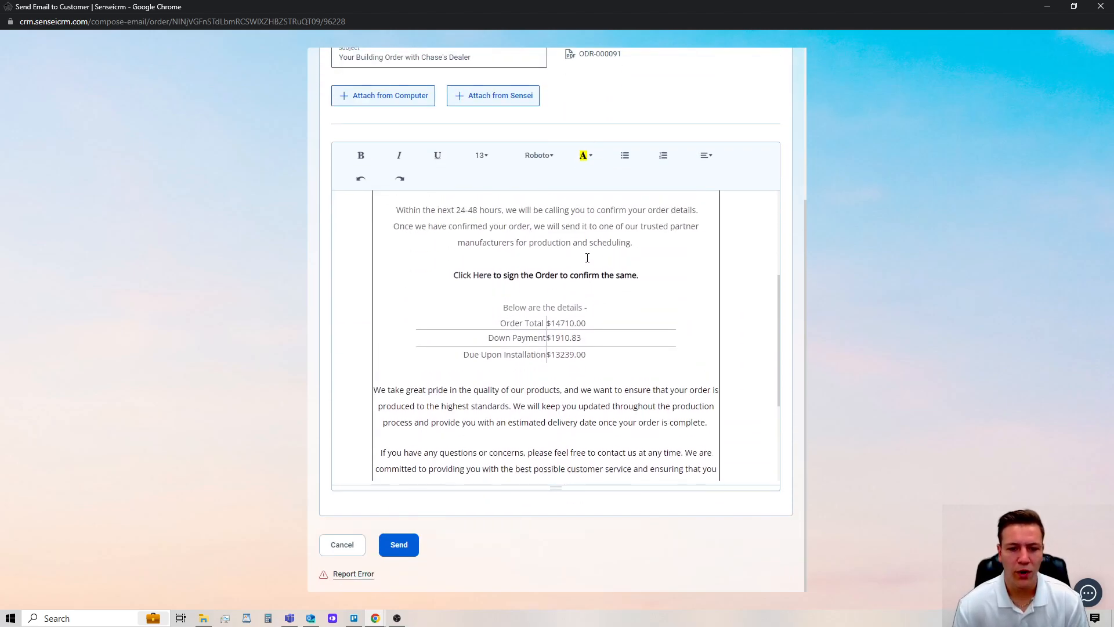
{"action": "scroll", "coordinate": [590, 304], "scroll_direction": "up", "scroll_amount": 4}
{"action": "scroll", "coordinate": [590, 304], "scroll_direction": "down", "scroll_amount": 3}
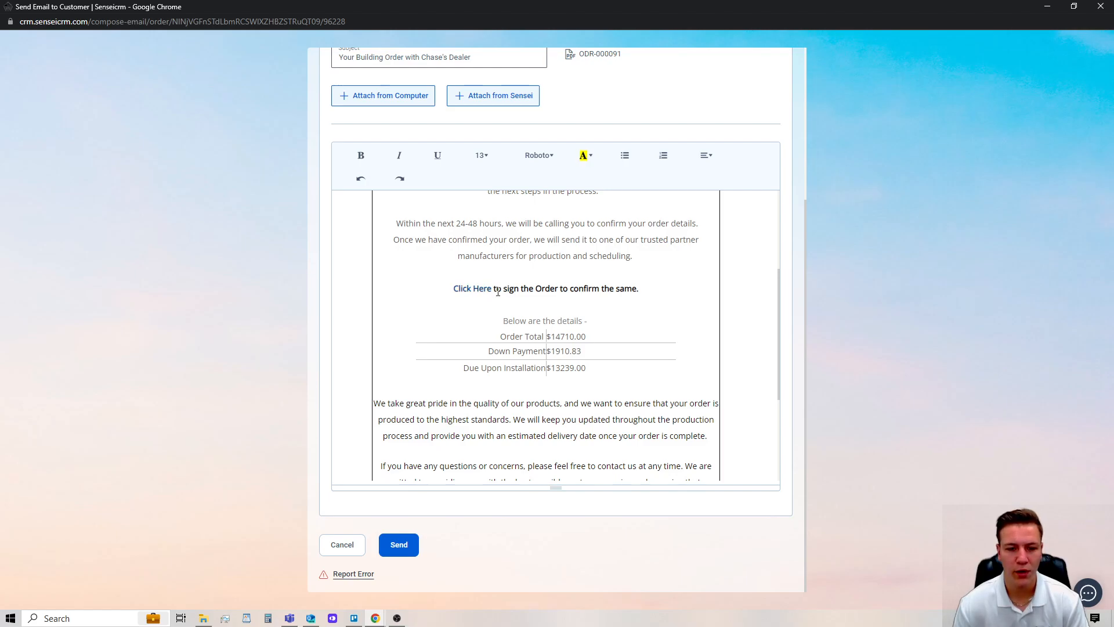
{"action": "left_click_drag", "start_coordinate": [492, 290], "coordinate": [442, 288]}
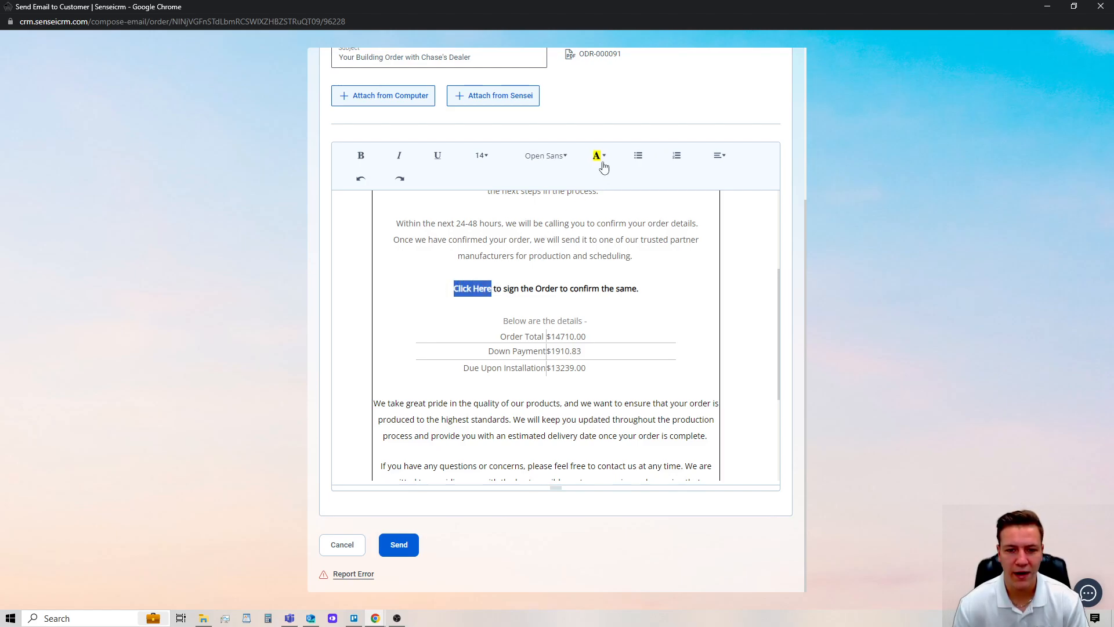
{"action": "left_click", "coordinate": [601, 157]}
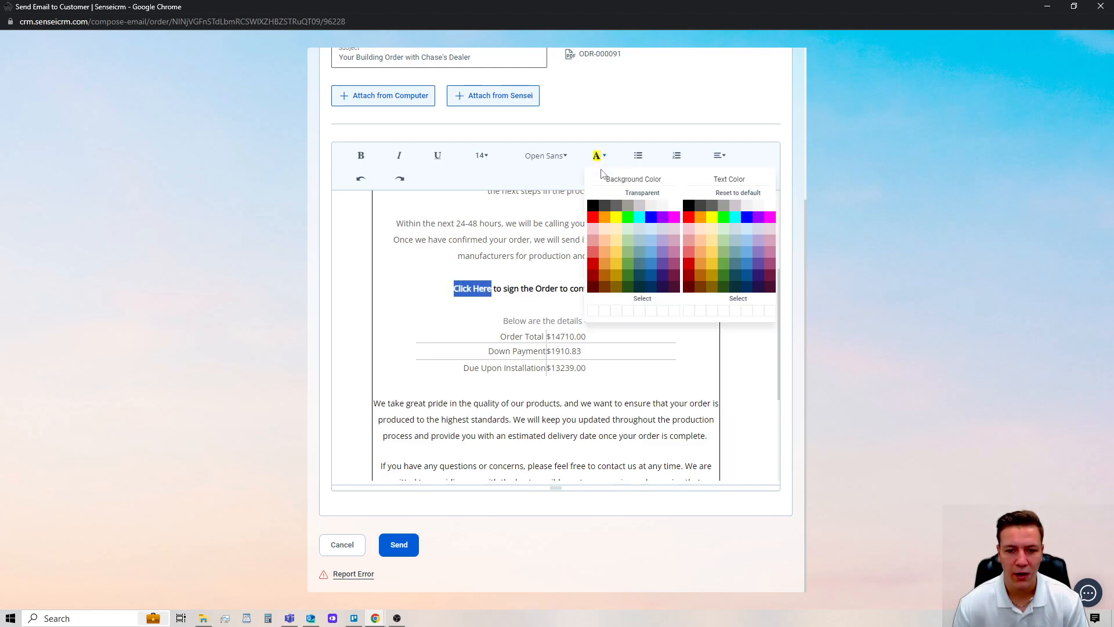
Step: Set the 'Click Here' link's font size to 36
{"action": "left_click", "coordinate": [482, 155]}
{"action": "left_click", "coordinate": [490, 351]}
{"action": "left_click_drag", "start_coordinate": [495, 289], "coordinate": [453, 289]}
{"action": "left_click", "coordinate": [482, 156]}
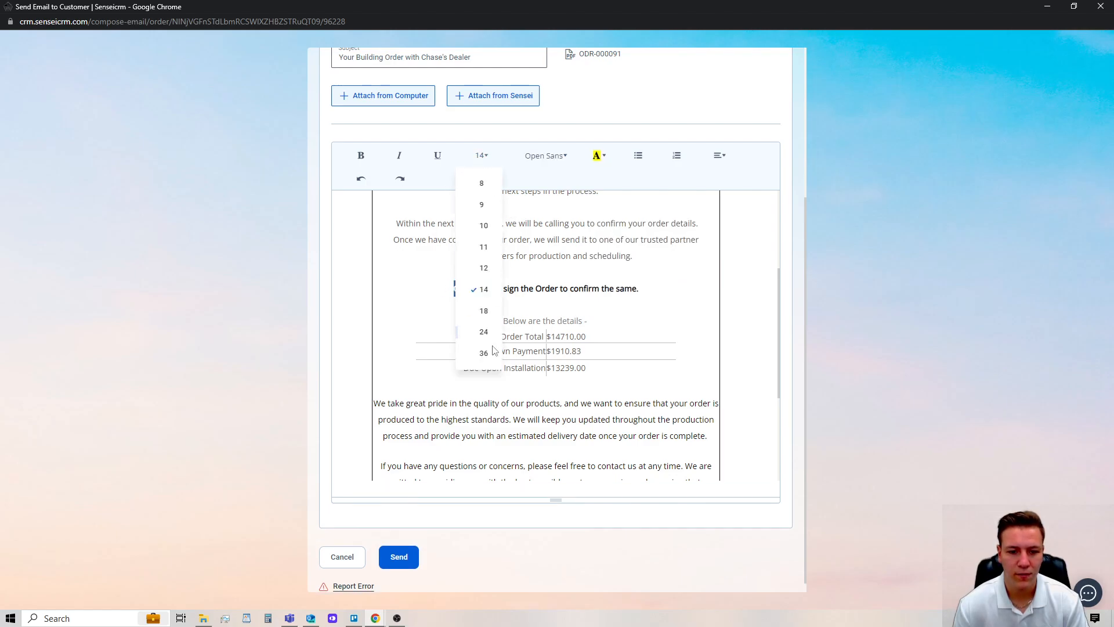
{"action": "left_click", "coordinate": [493, 352]}
{"action": "left_click", "coordinate": [625, 341]}
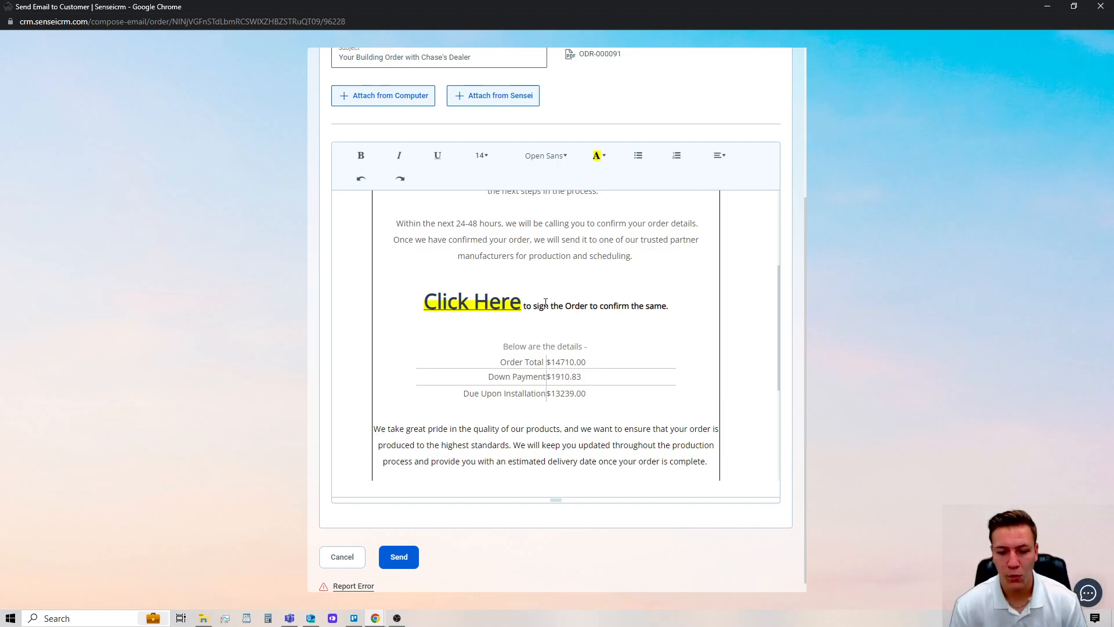
{"action": "scroll", "coordinate": [593, 323], "scroll_direction": "down", "scroll_amount": 4}
{"action": "scroll", "coordinate": [580, 316], "scroll_direction": "up", "scroll_amount": 7}
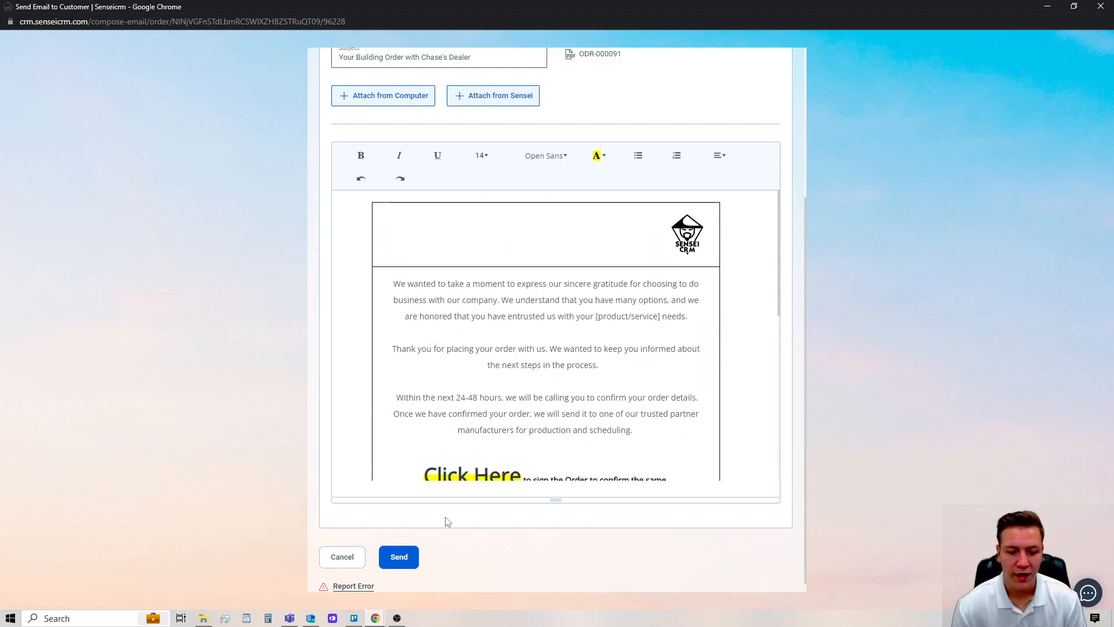
Step: Send the contract email and confirm the SUCCESS message
{"action": "left_click", "coordinate": [408, 558]}
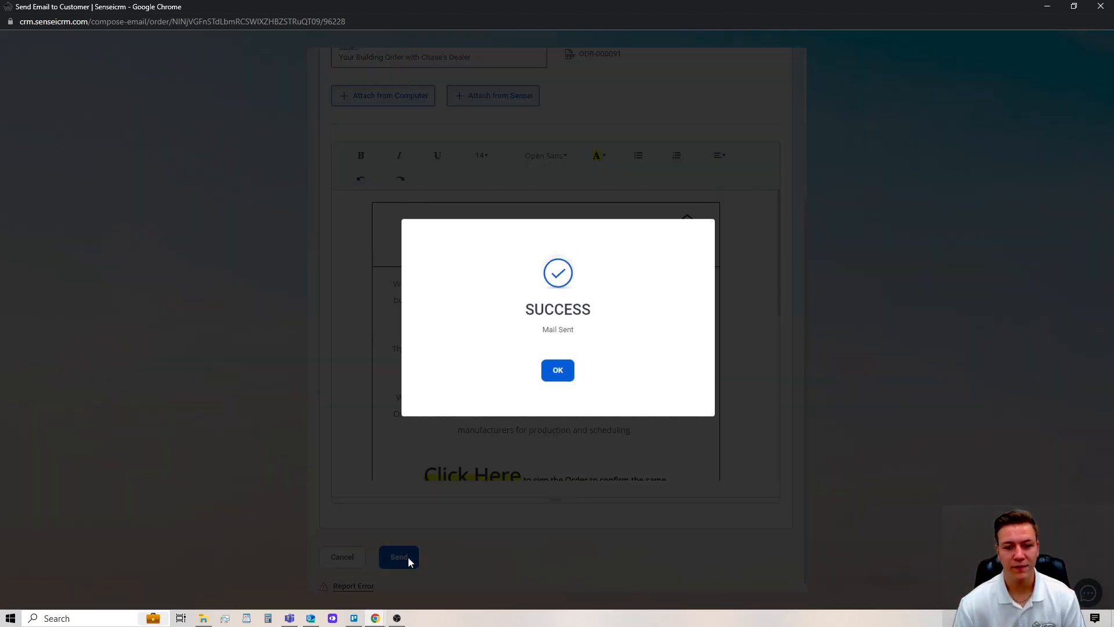
{"action": "left_click", "coordinate": [557, 371]}
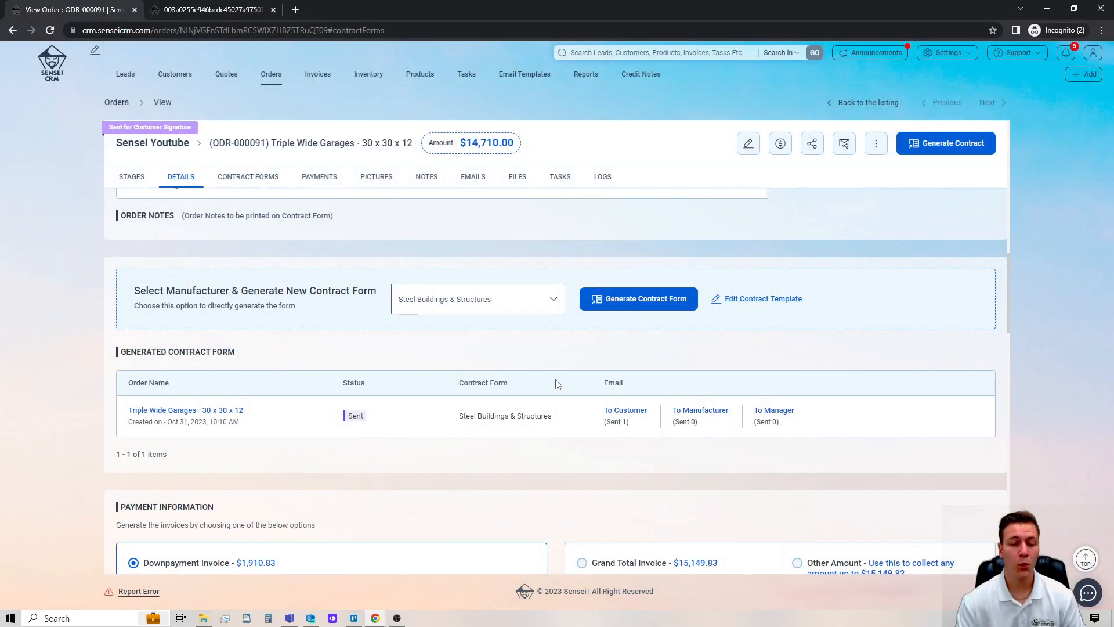